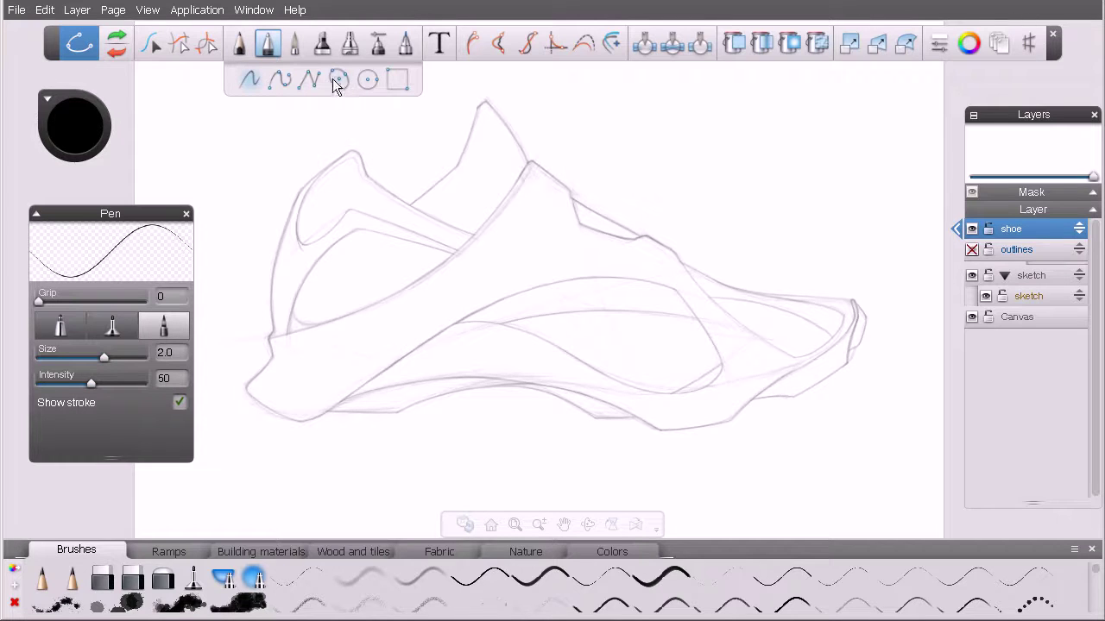
- Draw a freehand wavy practice stroke with the Pen in the blank area above the toe of the shoe
key("space")
mouse_move(397, 198)
left_mouse_down()
mouse_move(409, 204)
mouse_move(421, 275)
left_mouse_up()
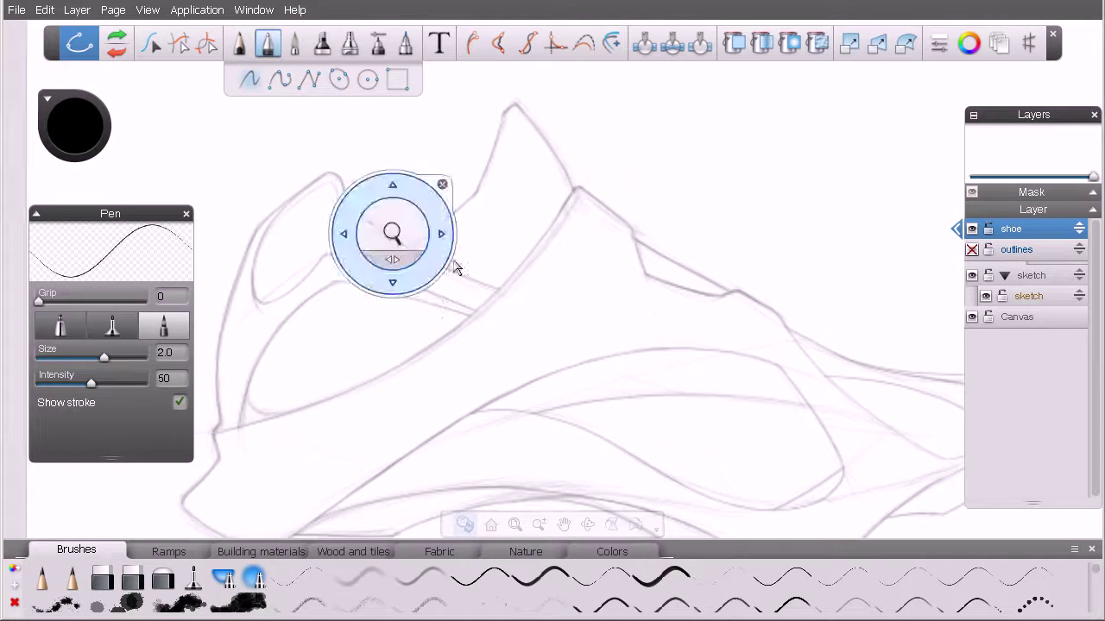
key("space")
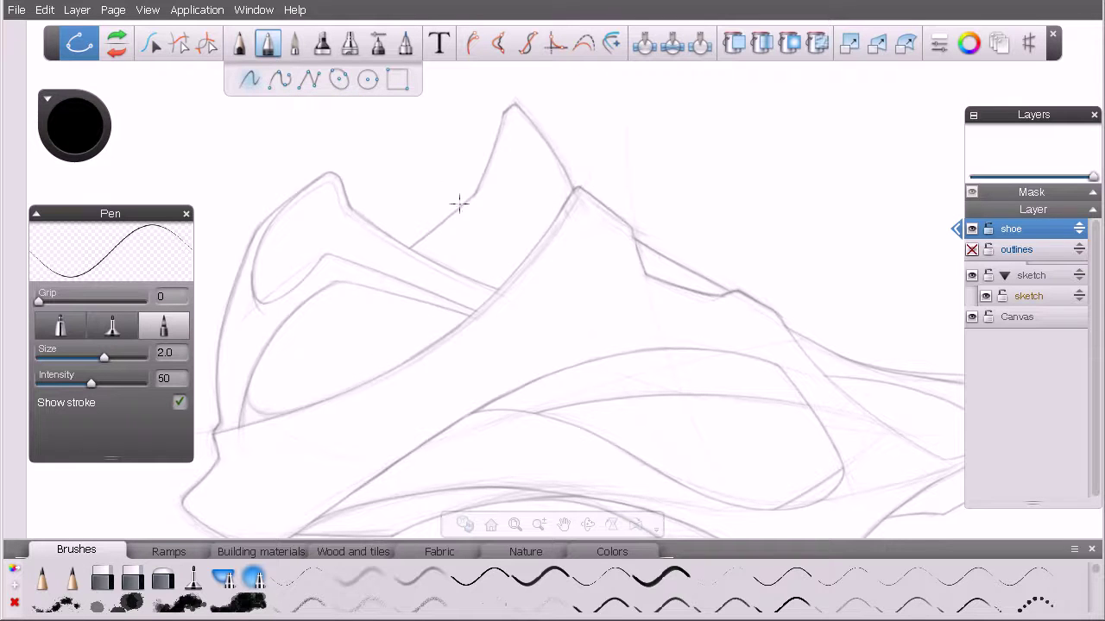
mouse_move(647, 135)
left_mouse_down()
mouse_move(680, 113)
mouse_move(889, 112)
left_mouse_up()
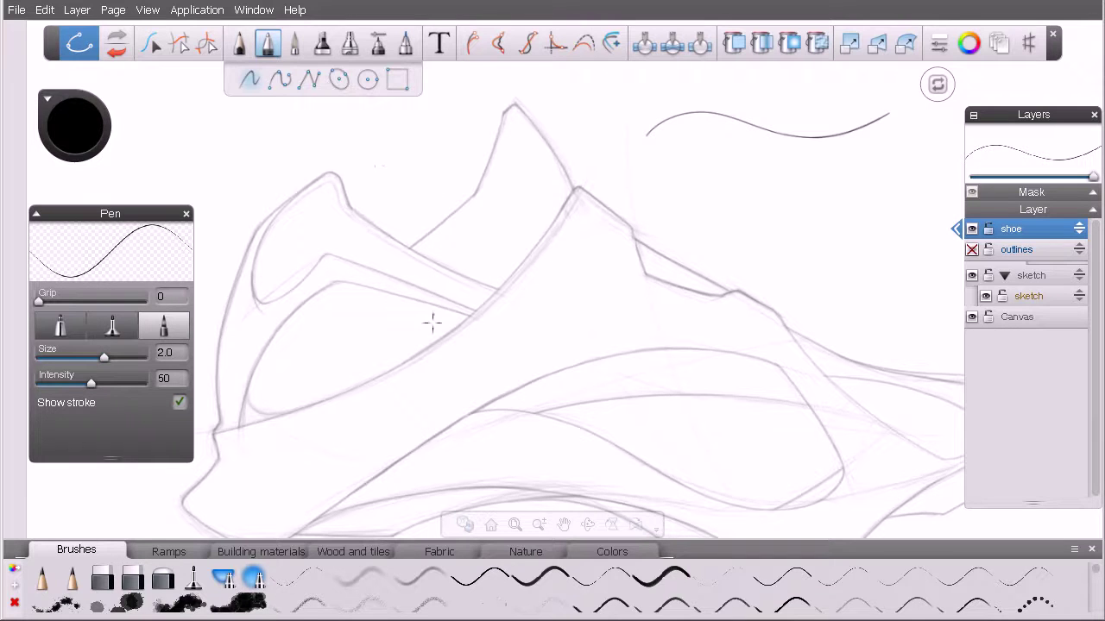
- Trace the rear edge of the shoe's tongue with two freehand pen strokes that overlap at the corner, redoing the second one
key("z")
left_click_drag(494, 180, 449, 212)
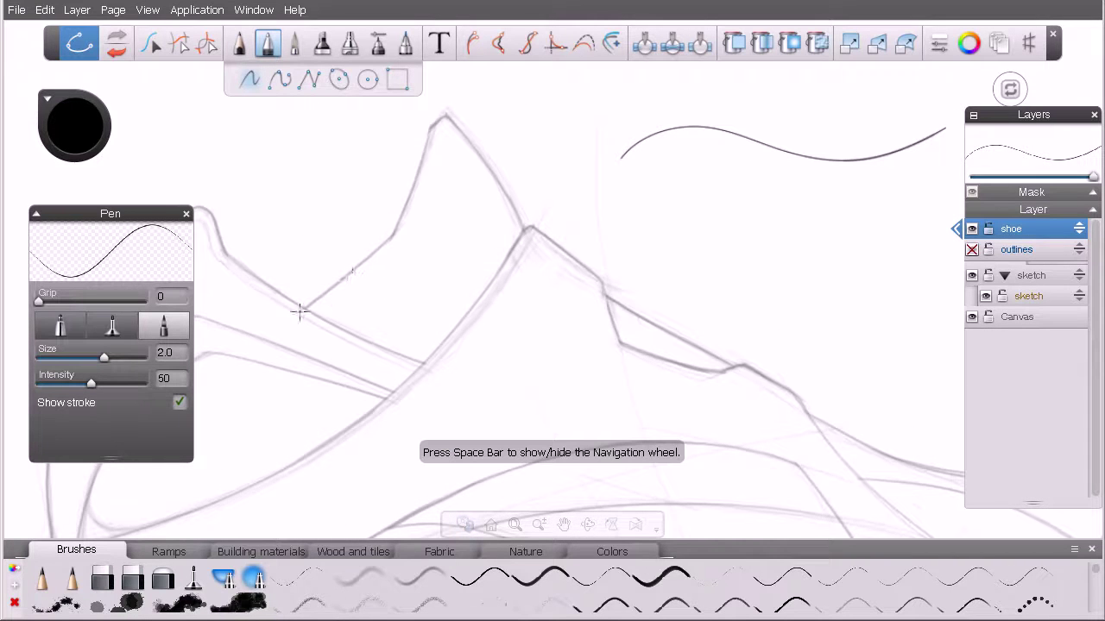
mouse_move(288, 324)
left_mouse_down()
mouse_move(402, 227)
mouse_move(540, 233)
mouse_move(506, 247)
mouse_move(459, 304)
mouse_move(521, 402)
mouse_move(630, 409)
mouse_move(670, 389)
mouse_move(681, 314)
mouse_move(570, 274)
mouse_move(498, 288)
mouse_move(446, 262)
left_mouse_up()
key("space")
left_click(415, 319)
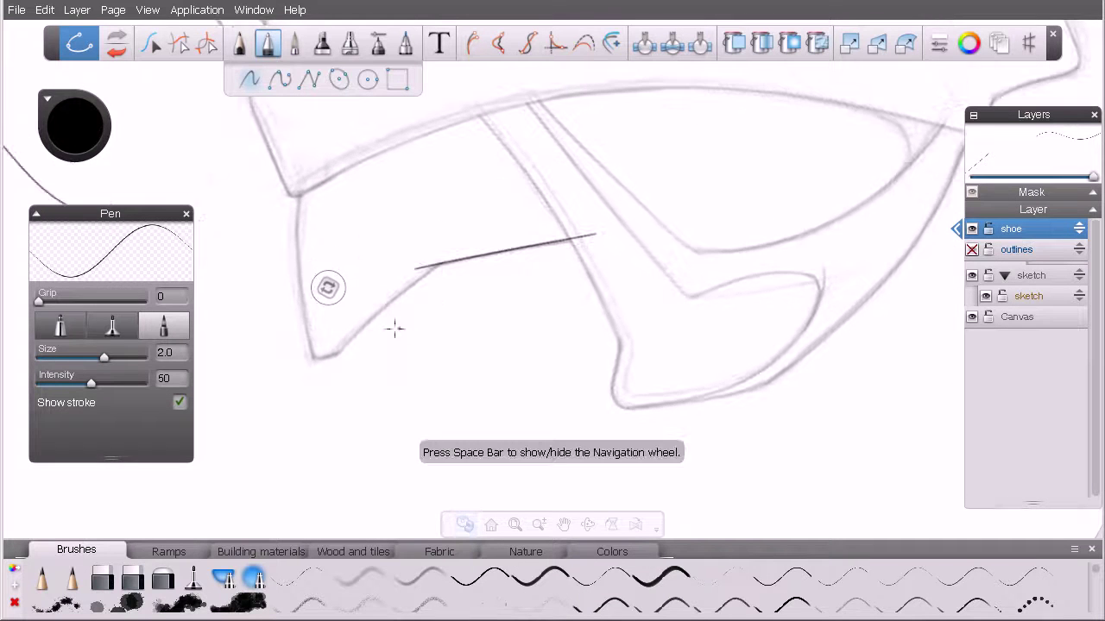
left_click_drag(317, 381, 460, 254)
key("ctrl+z")
left_click_drag(323, 371, 466, 246)
- Trace the short edge at the tip of the tongue with a pen stroke crossing the end of the rear edge
key("space")
left_click_drag(382, 386, 507, 296)
key("space")
key("space")
left_click_drag(516, 247, 613, 219)
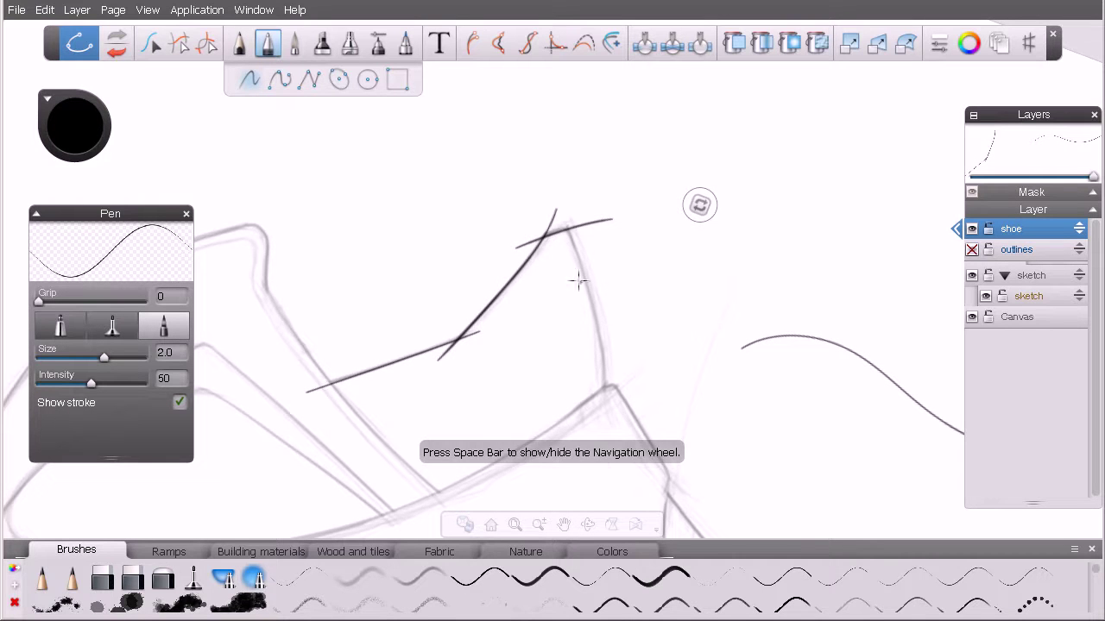
- Trace the curved front edge of the tongue from its tip down past the upper's corner, redoing the stroke once
key("space")
left_click_drag(547, 207, 612, 395)
key("space")
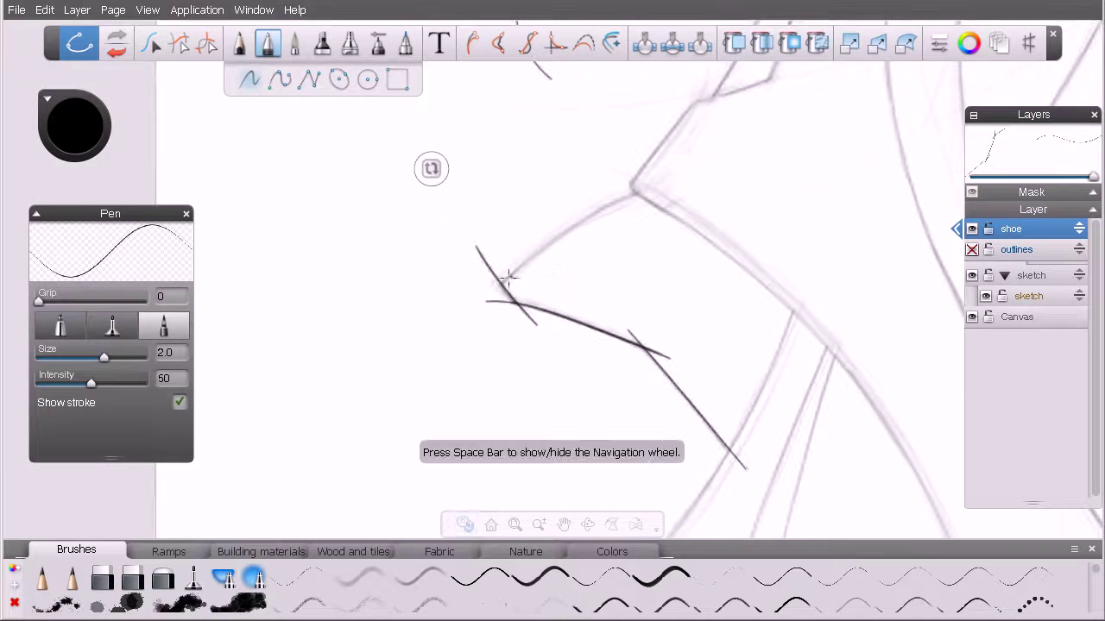
left_click_drag(493, 296, 664, 188)
key("ctrl+z")
left_click_drag(493, 299, 680, 182)
- Select the tongue's front stroke and then the wavy practice stroke to examine their curves and end points
key("space")
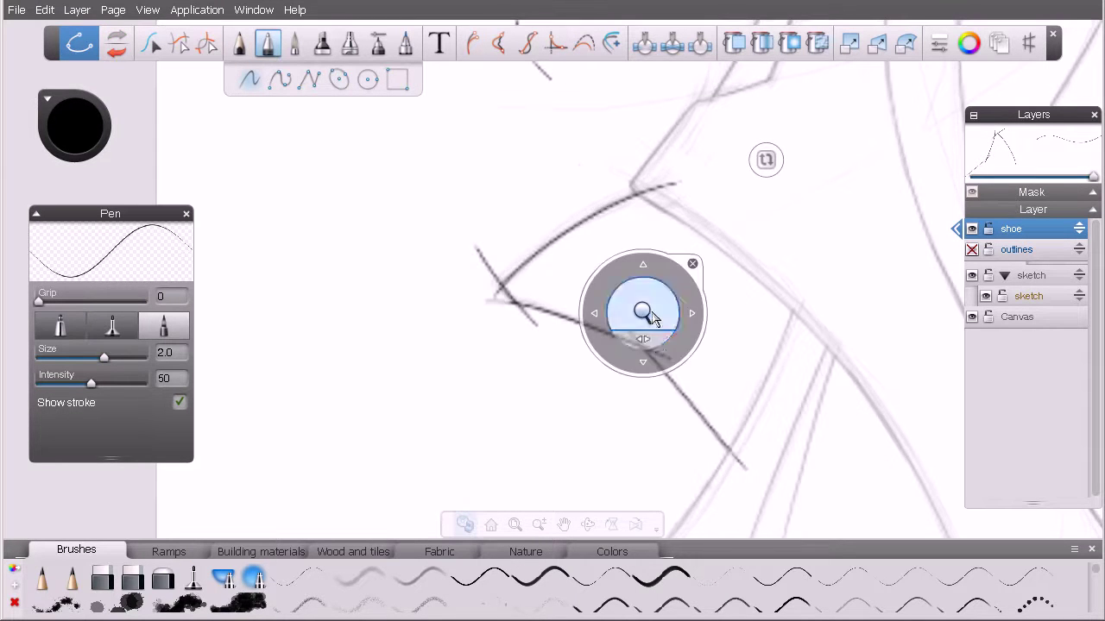
left_click_drag(654, 345, 370, 286)
key("space")
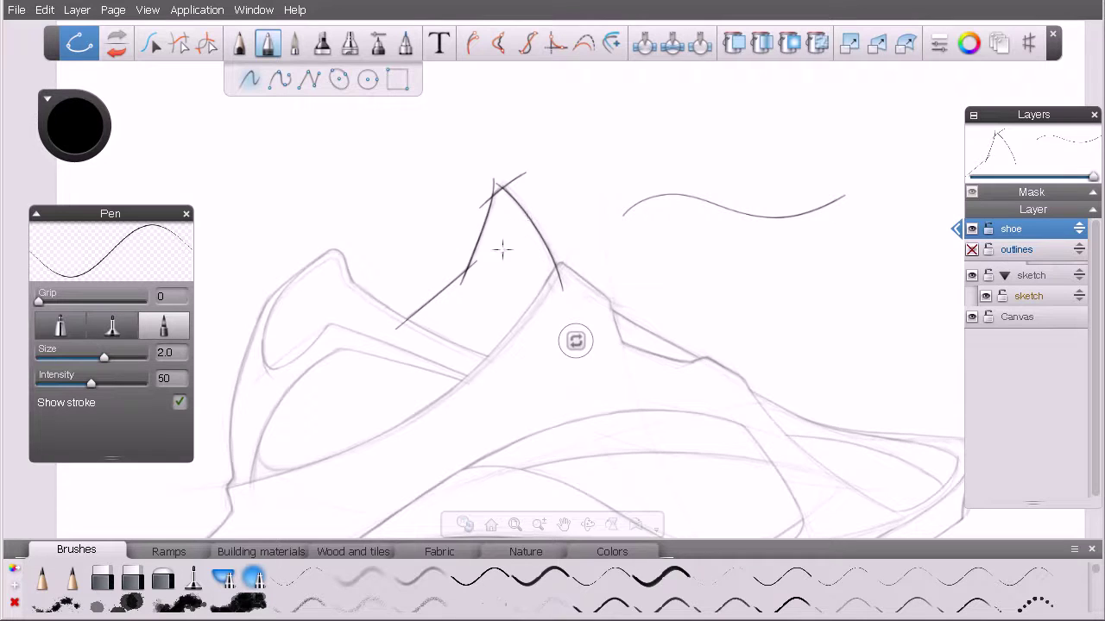
key("space")
mouse_move(715, 277)
left_mouse_down()
mouse_move(740, 284)
mouse_move(740, 325)
mouse_move(637, 307)
left_mouse_up()
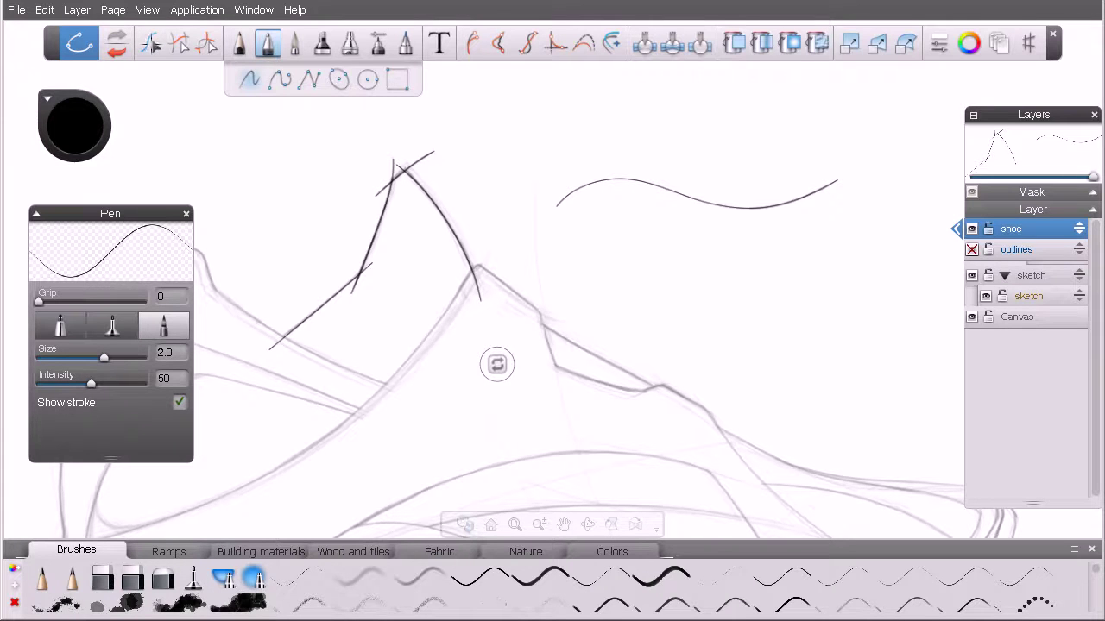
left_click(152, 44)
left_click(435, 285)
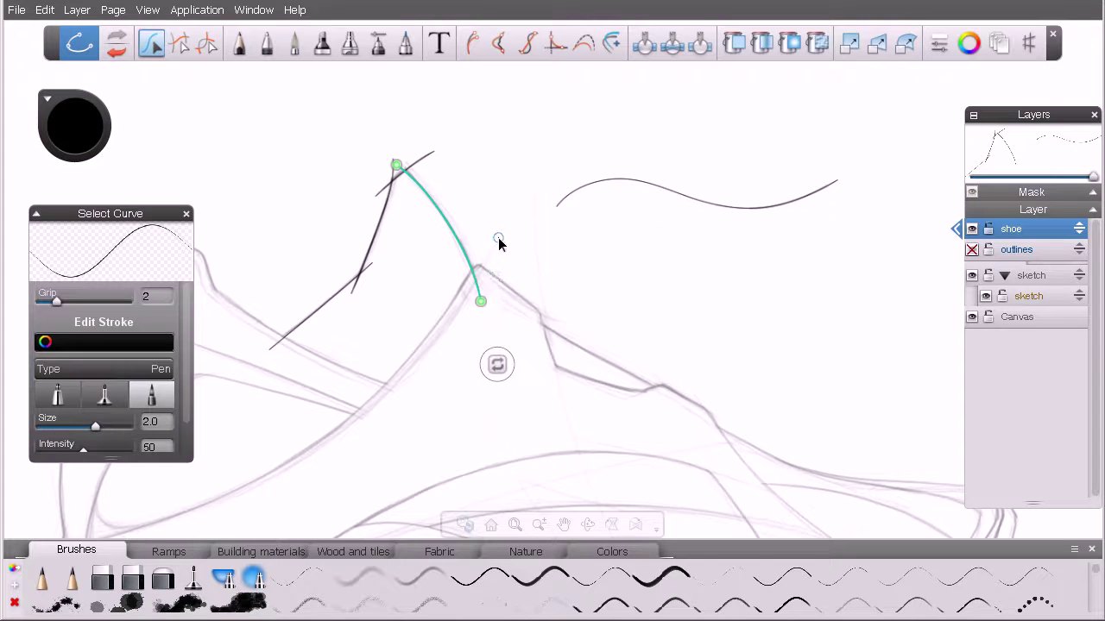
left_click(745, 177)
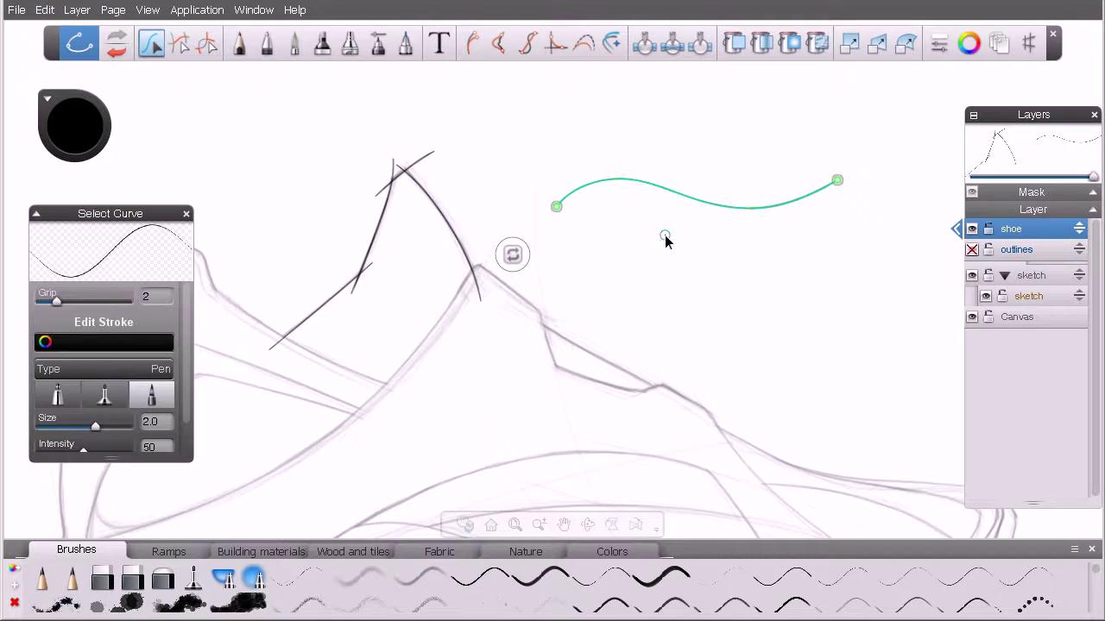
key("space")
mouse_move(690, 251)
left_mouse_down()
mouse_move(710, 250)
mouse_move(665, 299)
mouse_move(578, 323)
left_mouse_up()
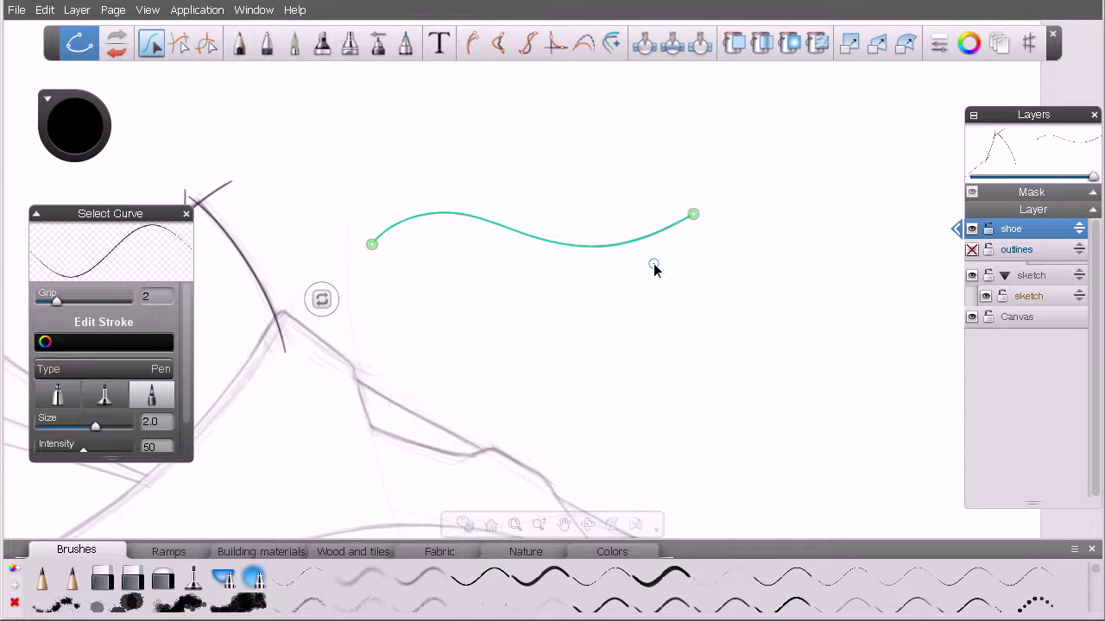
- Draw a second, flatter freehand S-shaped pen stroke below the wavy one and select it to inspect its points
left_click(267, 45)
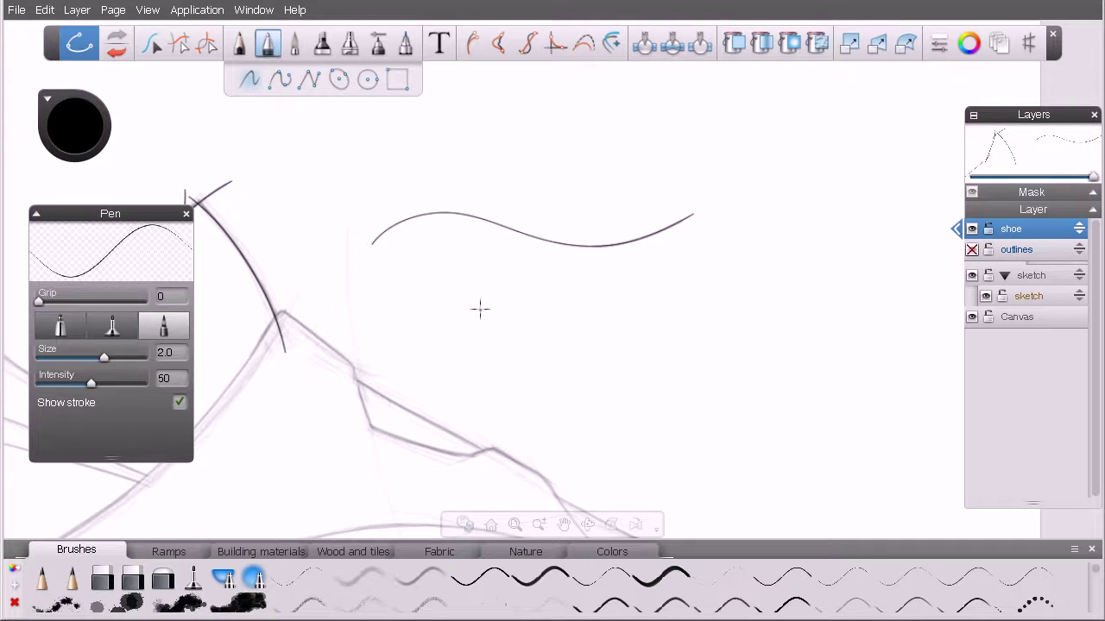
left_click_drag(481, 335, 712, 275)
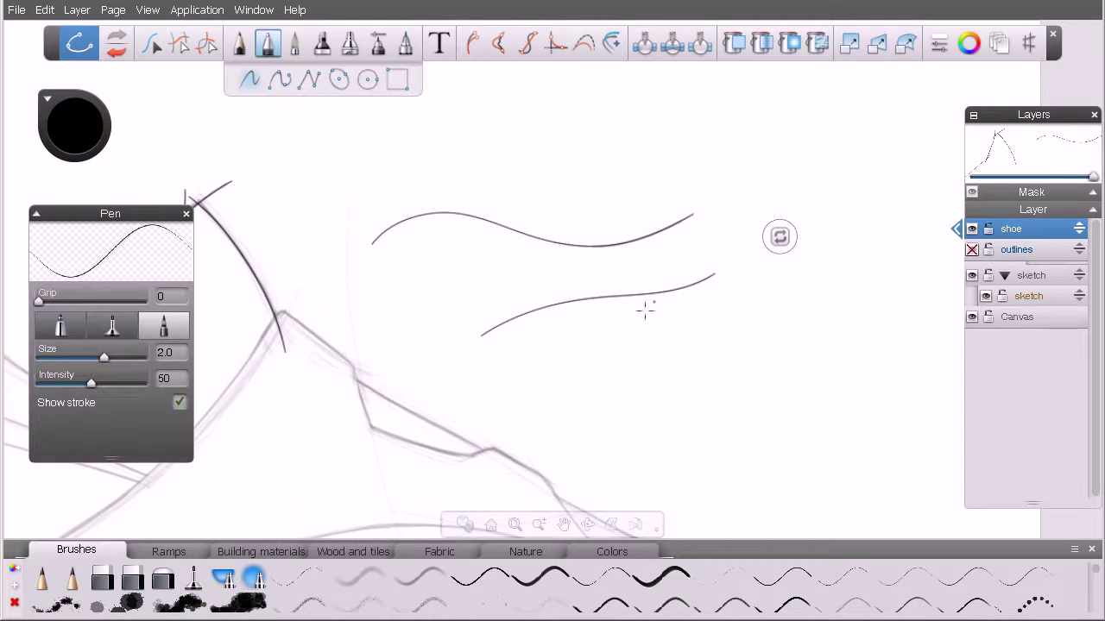
left_click(539, 359)
left_click(151, 48)
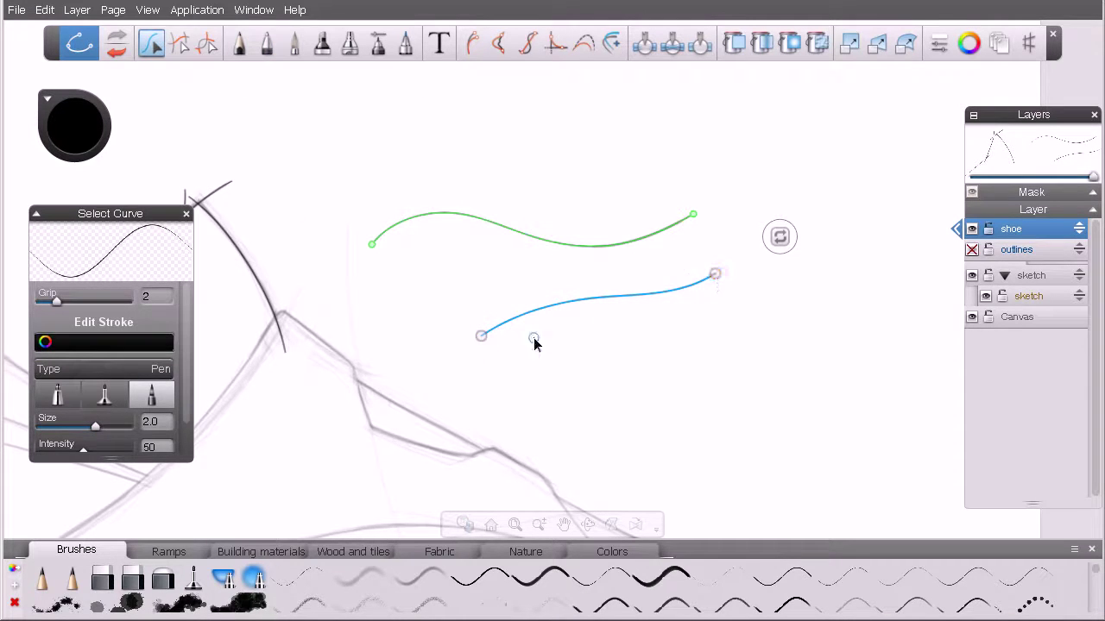
- Draw a smooth point-by-point pen curve through three points beside the practice strokes, repositioning its middle and end points
left_click(259, 45)
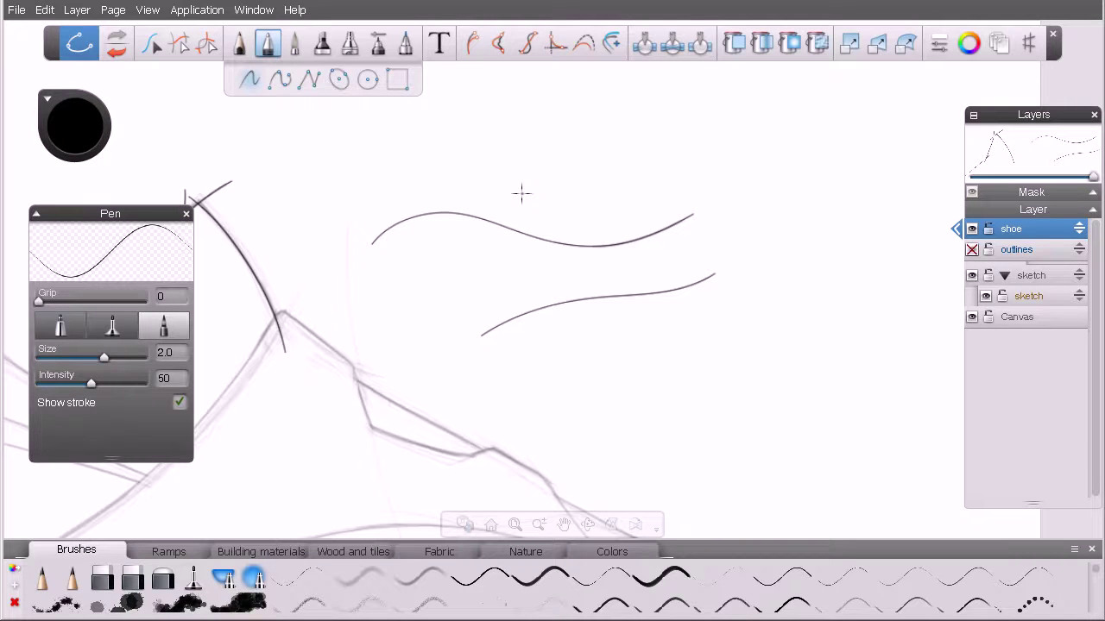
left_click(278, 79)
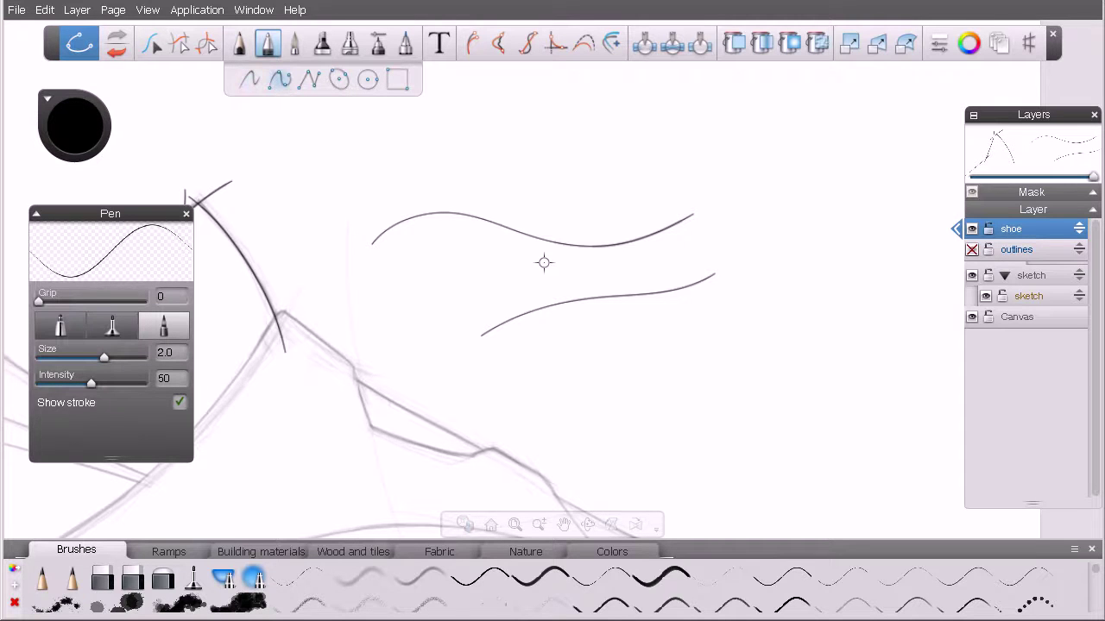
left_click(572, 393)
left_click(768, 328)
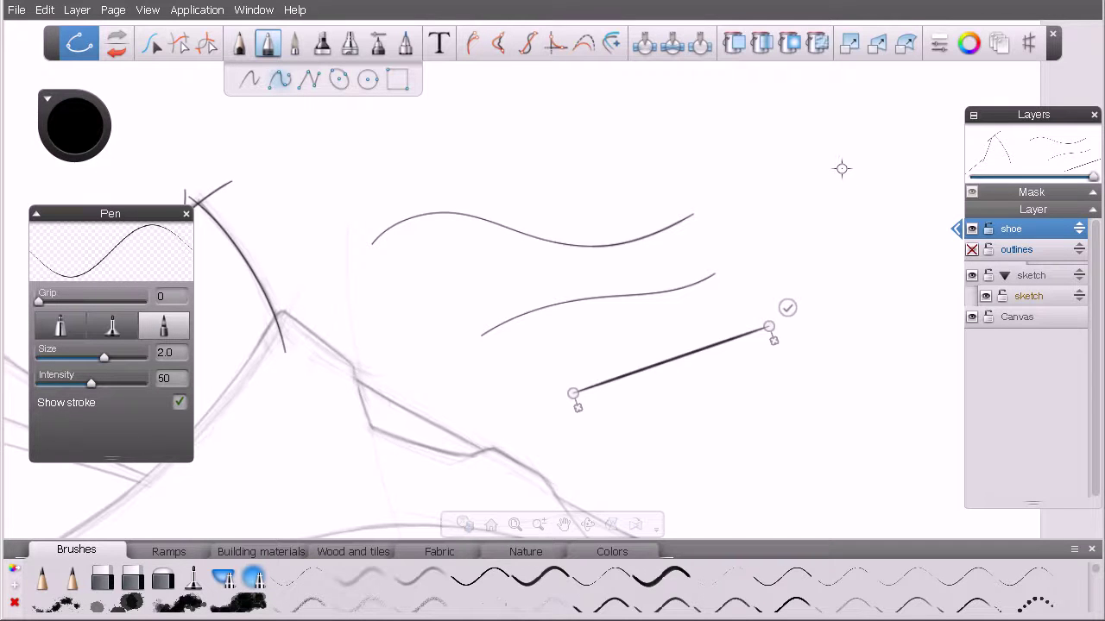
left_click_drag(841, 158, 741, 157)
left_click_drag(771, 331, 819, 166)
left_click_drag(735, 151, 727, 176)
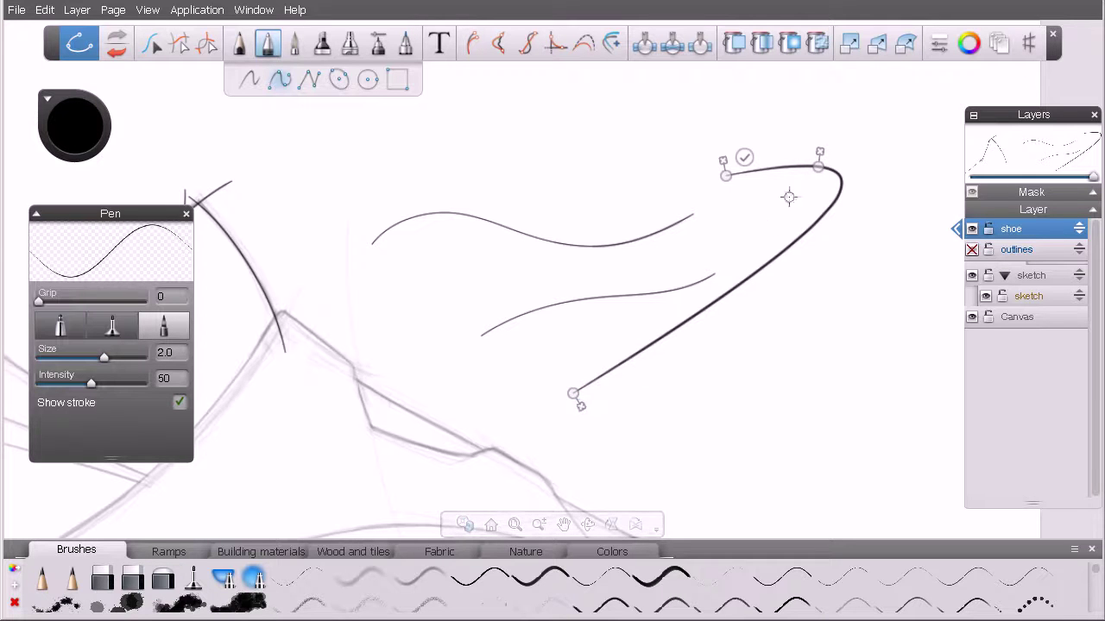
- Reshape the three-point curve into a hairpin with its bend at the upper right and its end pointing down, and accept it
left_click(821, 155)
left_click_drag(729, 178, 792, 220)
mouse_move(886, 274)
left_mouse_down()
mouse_move(883, 311)
mouse_move(853, 348)
mouse_move(859, 363)
left_mouse_up()
left_click_drag(789, 220, 875, 229)
mouse_move(853, 357)
left_mouse_down()
mouse_move(843, 374)
mouse_move(791, 381)
left_mouse_up()
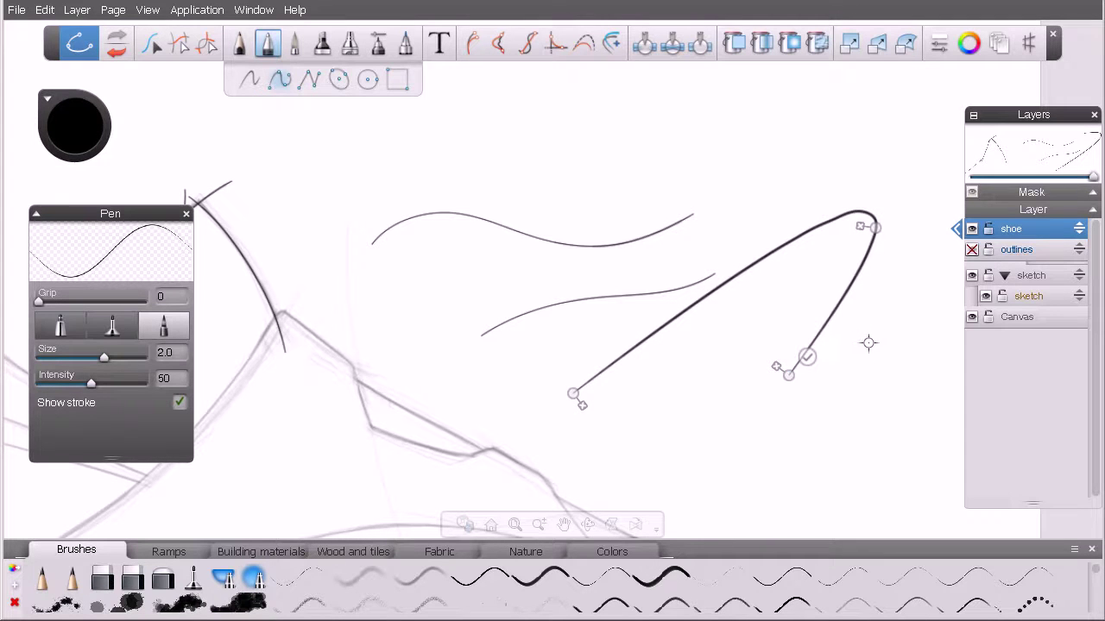
left_click(806, 357)
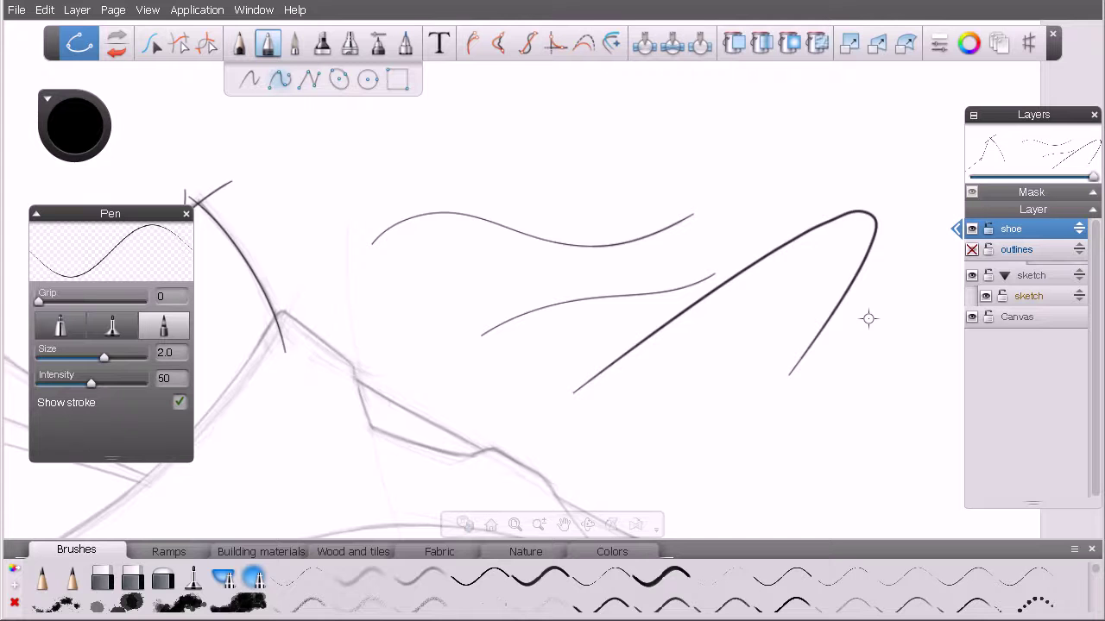
- Select the three practice curves in the blank area together and delete them
left_click(874, 223)
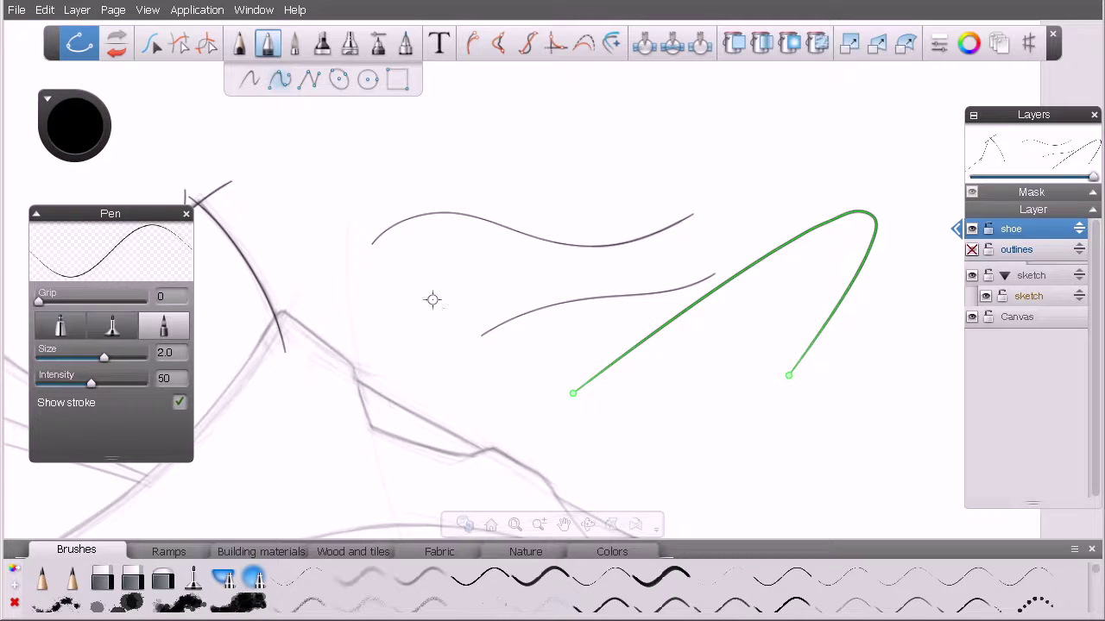
left_click(311, 81)
key("space")
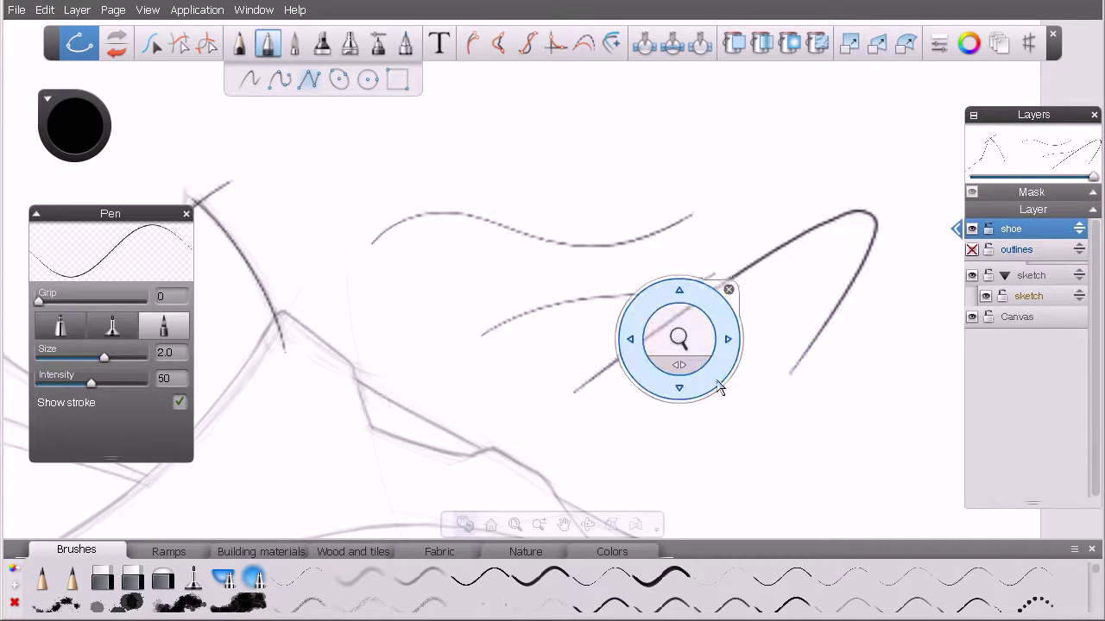
left_click_drag(720, 395, 604, 383)
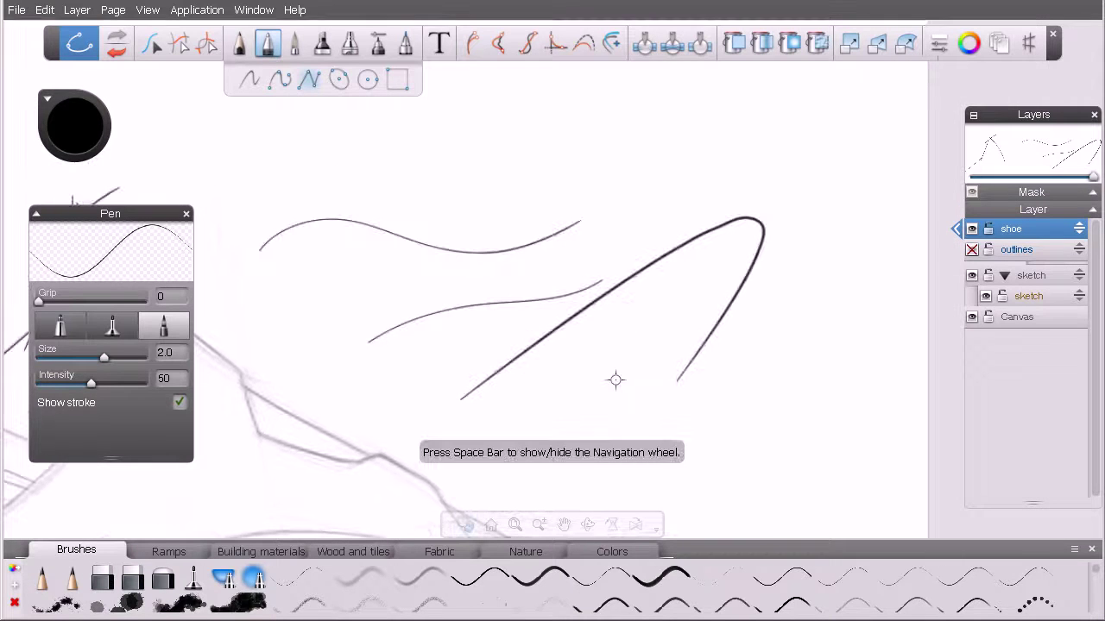
left_click(152, 45)
left_click_drag(780, 164, 518, 389)
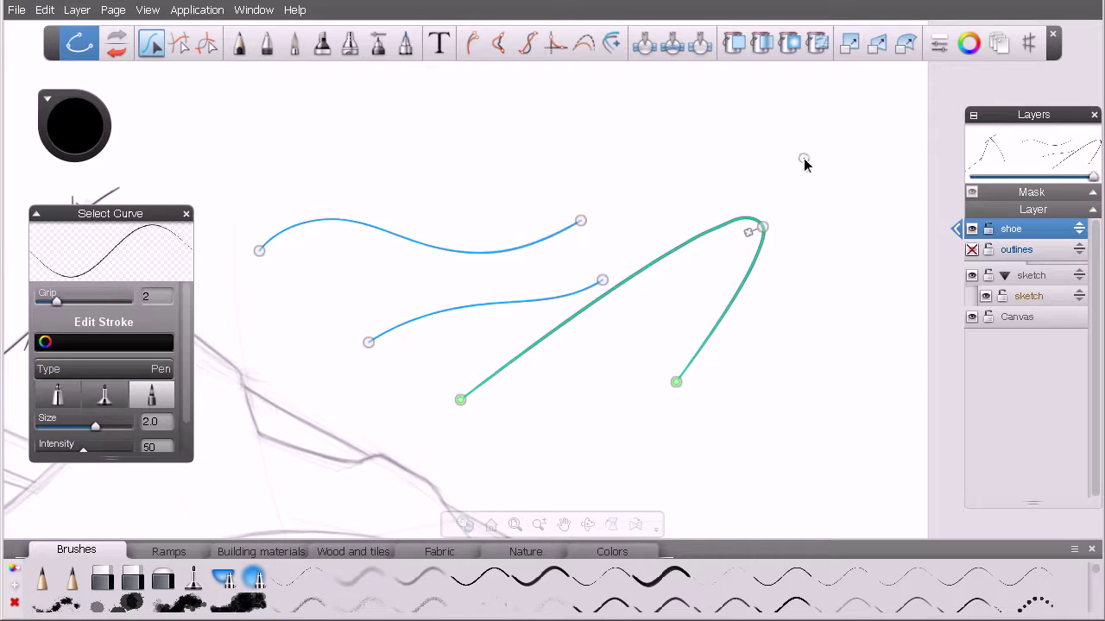
left_click_drag(830, 122, 299, 404)
key("Delete")
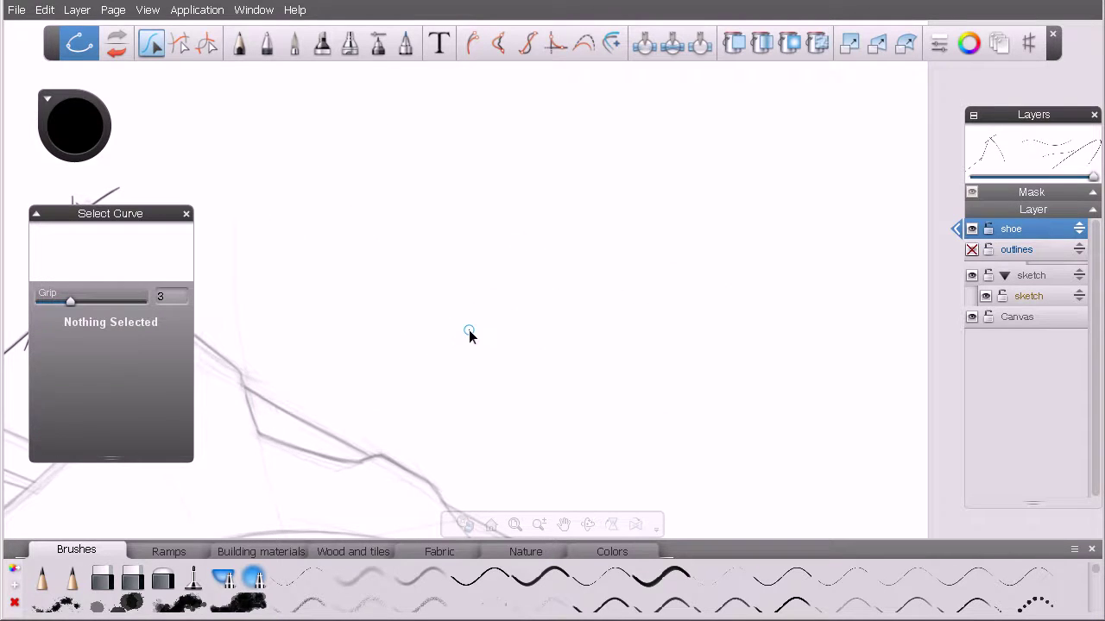
- Lay out an open eight-point polyline with the Pen in the blank area, circling back towards its starting point
left_click(267, 44)
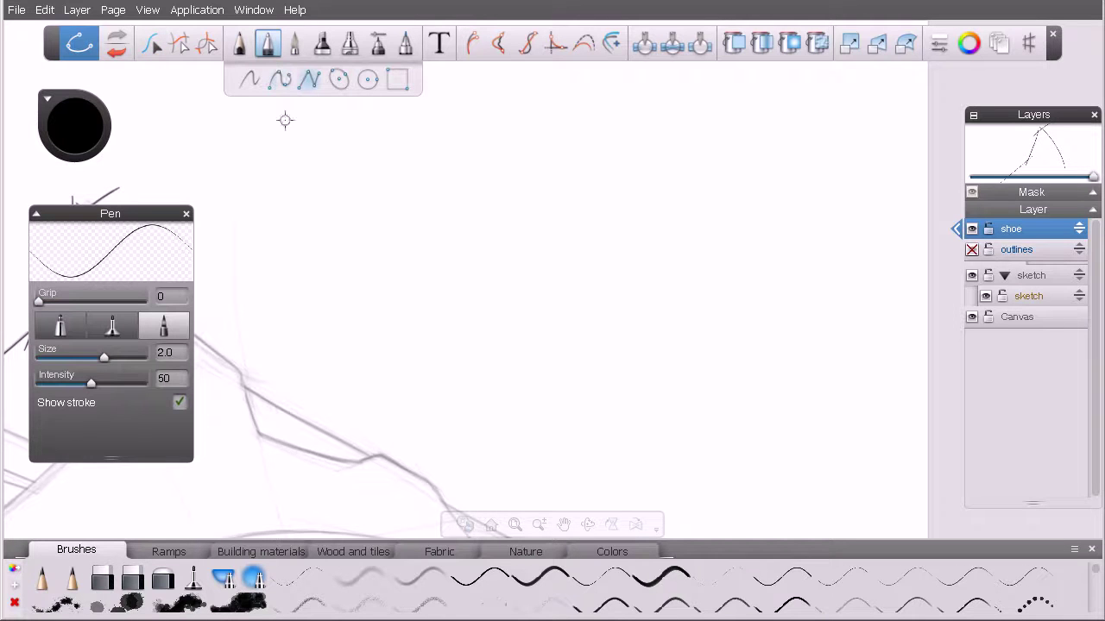
left_click(304, 82)
left_click(474, 207)
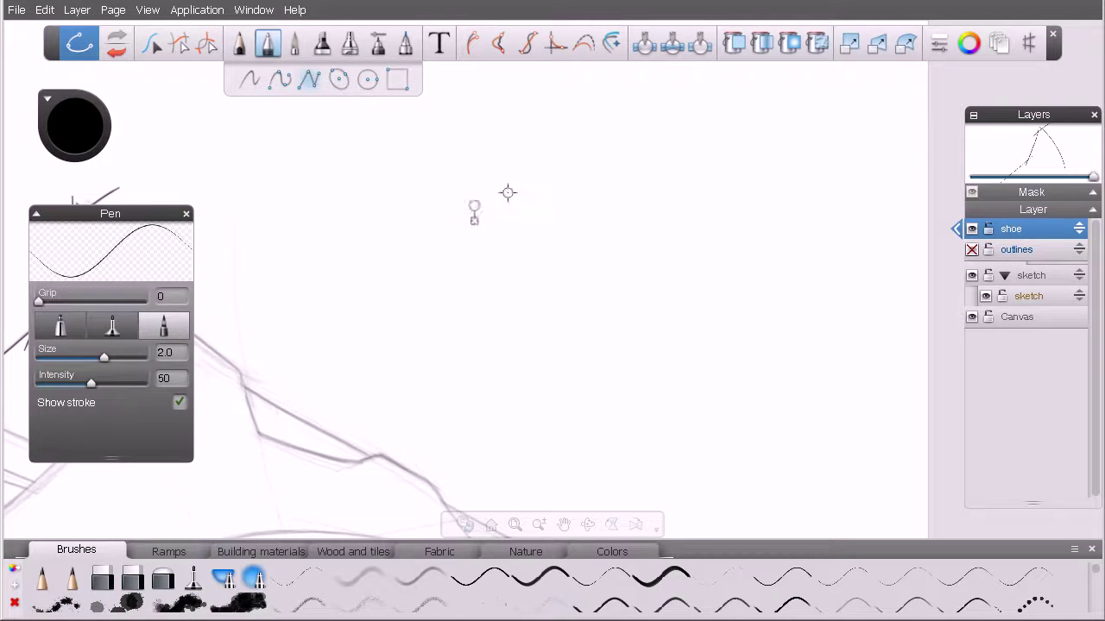
left_click(653, 167)
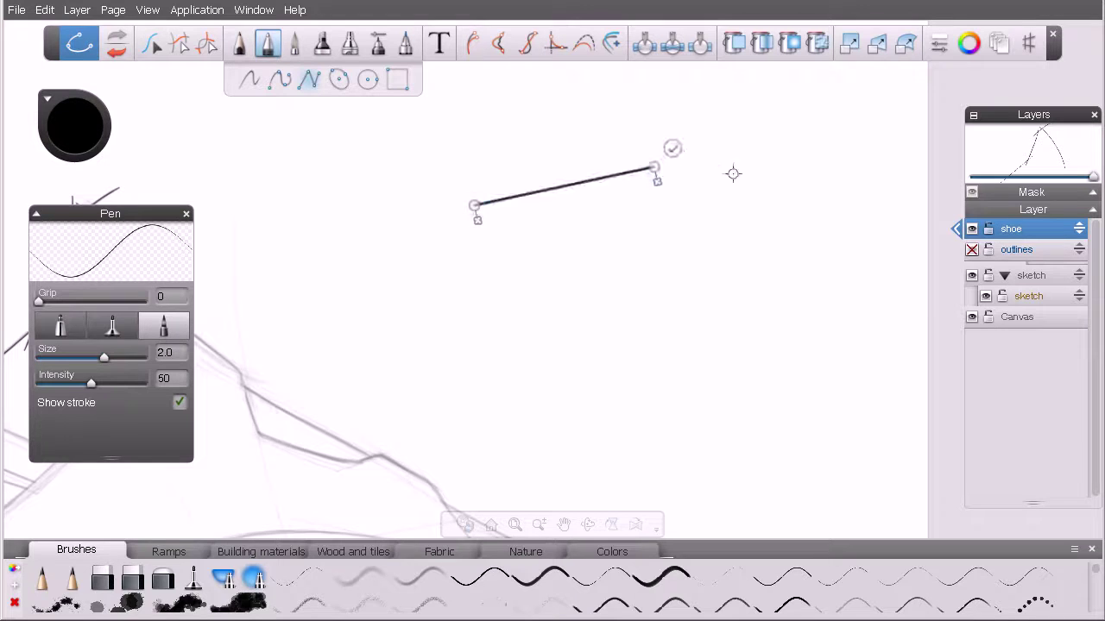
left_click(769, 232)
left_click(720, 329)
left_click(572, 405)
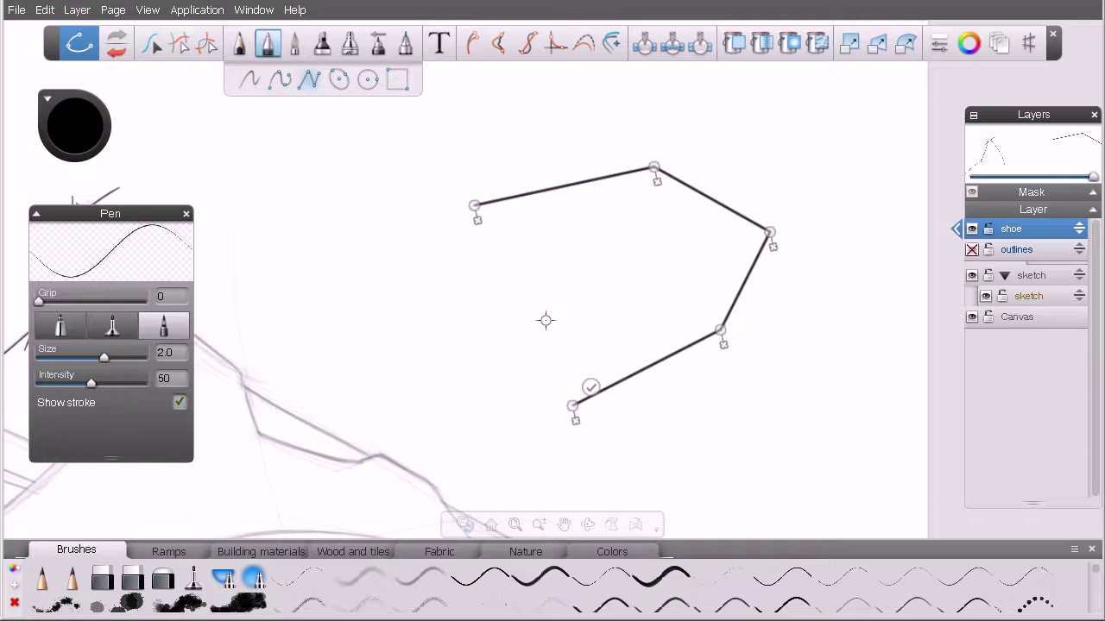
left_click(546, 321)
left_click(424, 332)
left_click(419, 266)
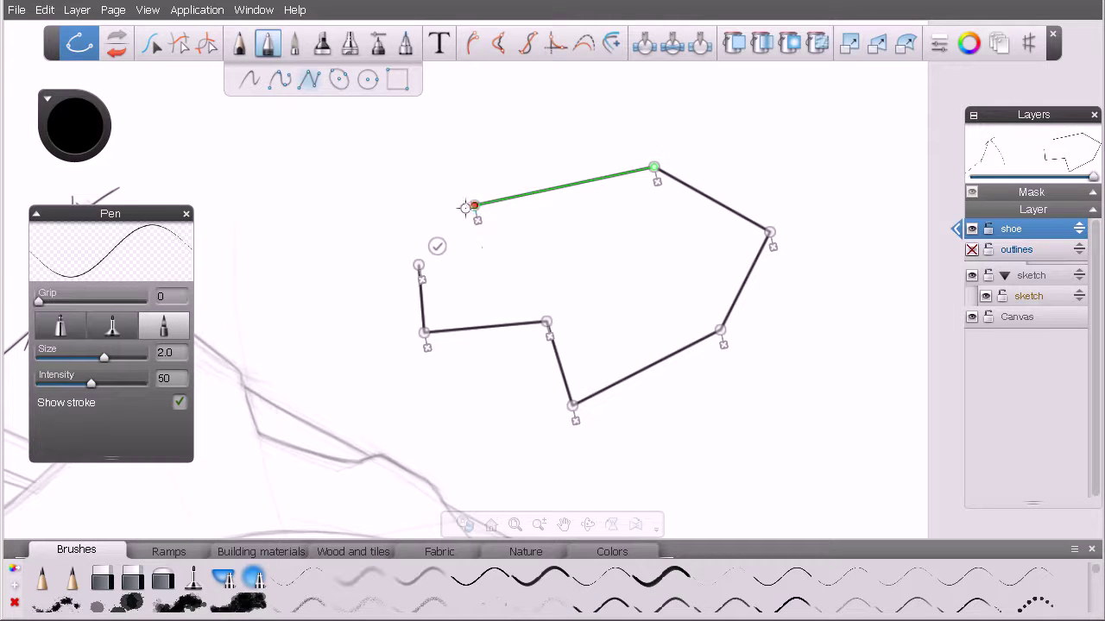
- Close the polyline by snapping its last point onto the first, finish it, and pull the upper segment's start point away from the corner
left_click_drag(420, 265, 474, 210)
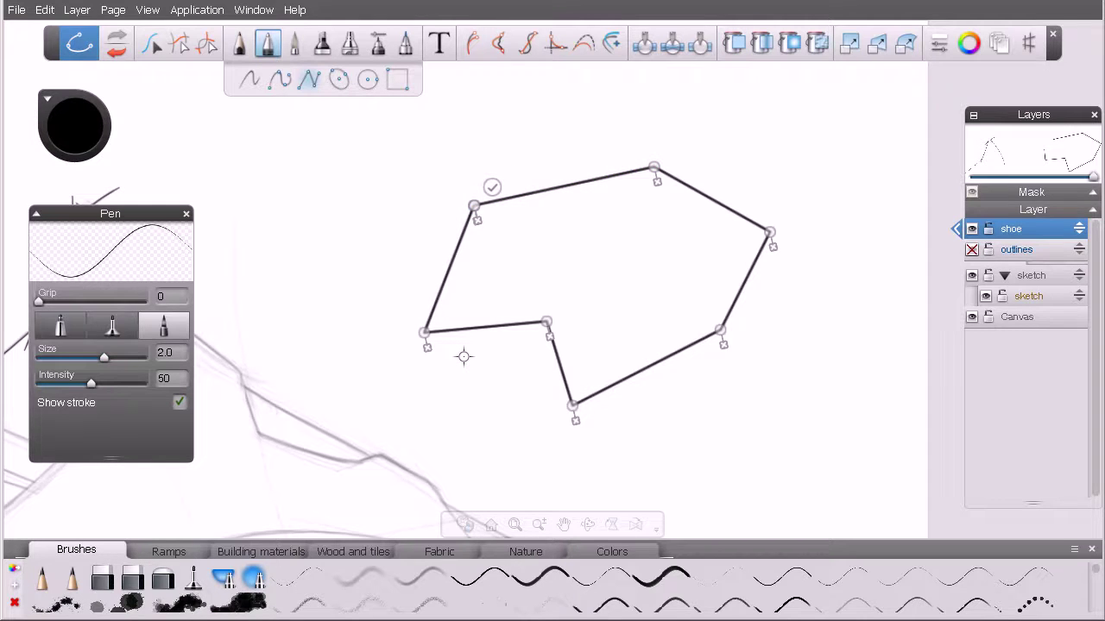
key("Escape")
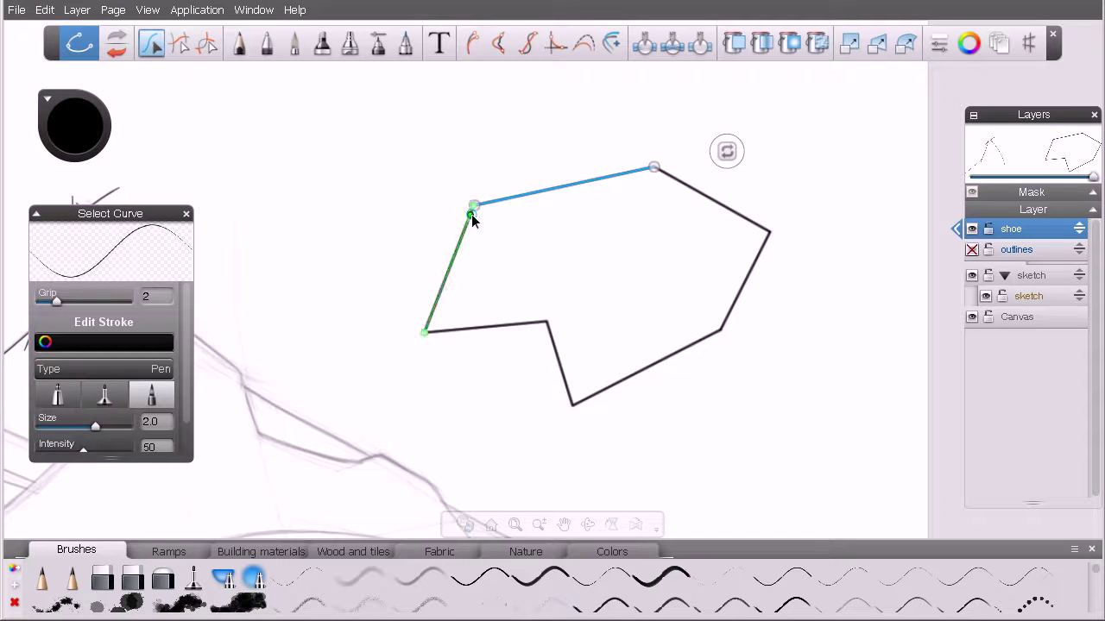
left_click_drag(474, 208, 513, 170)
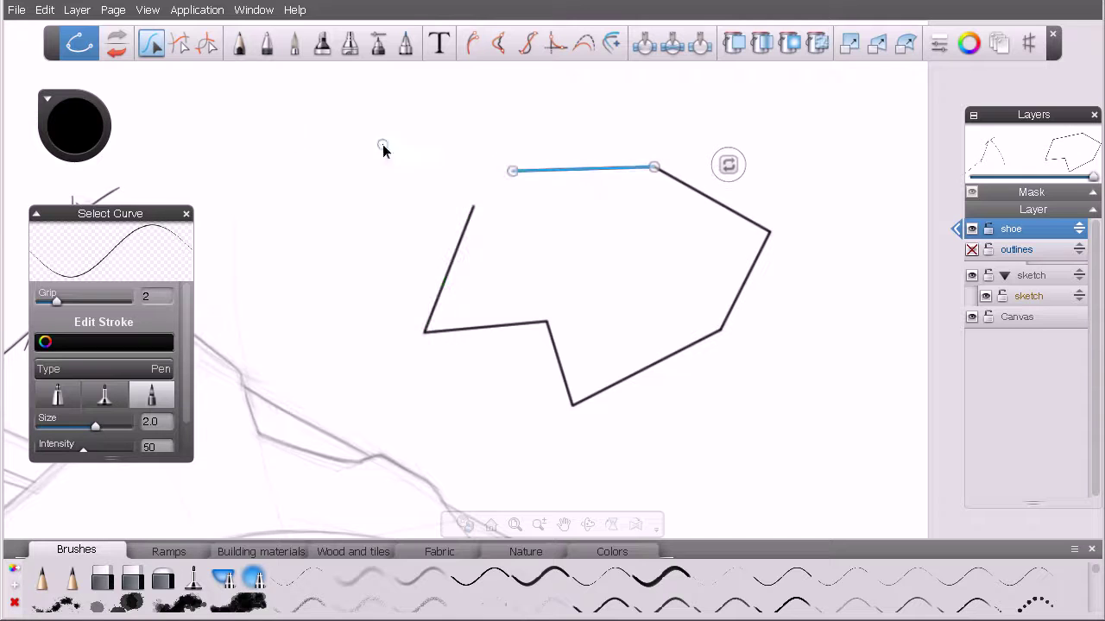
- Snap the upper segment's start point back onto the open corner, and delete the whole closed polyline
left_click(153, 45)
left_click_drag(512, 171, 477, 204)
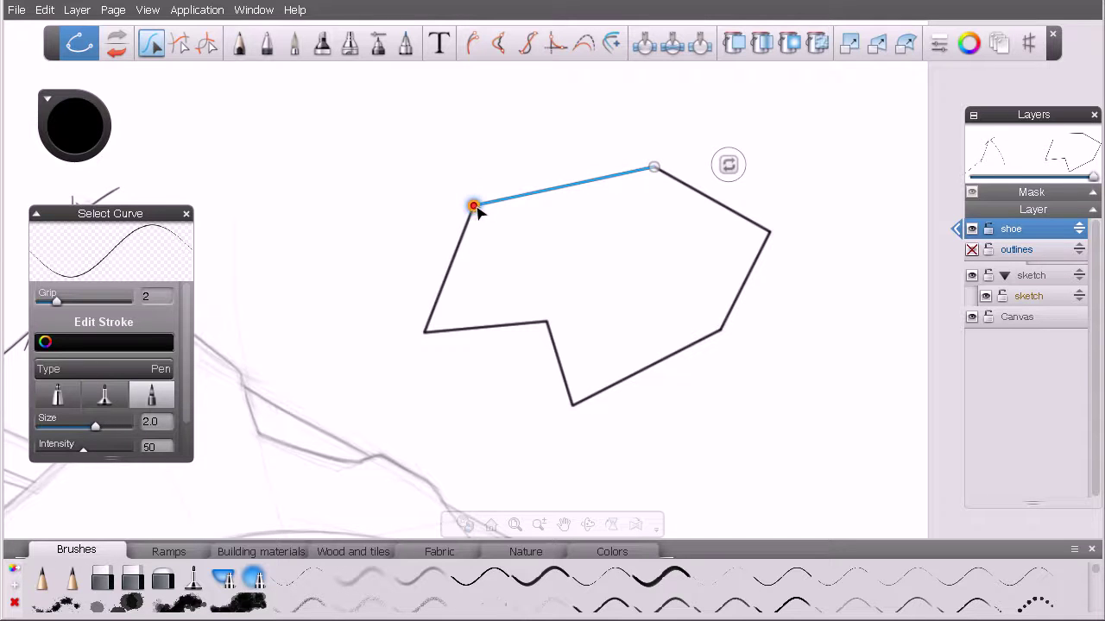
left_click_drag(485, 208, 479, 210)
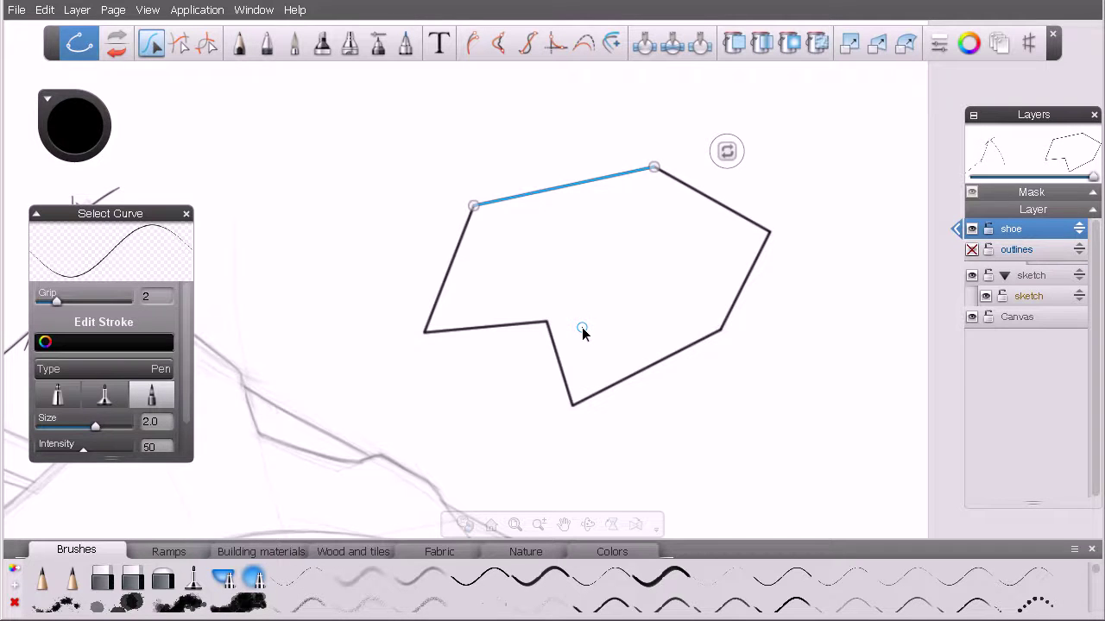
left_click_drag(437, 87, 814, 417)
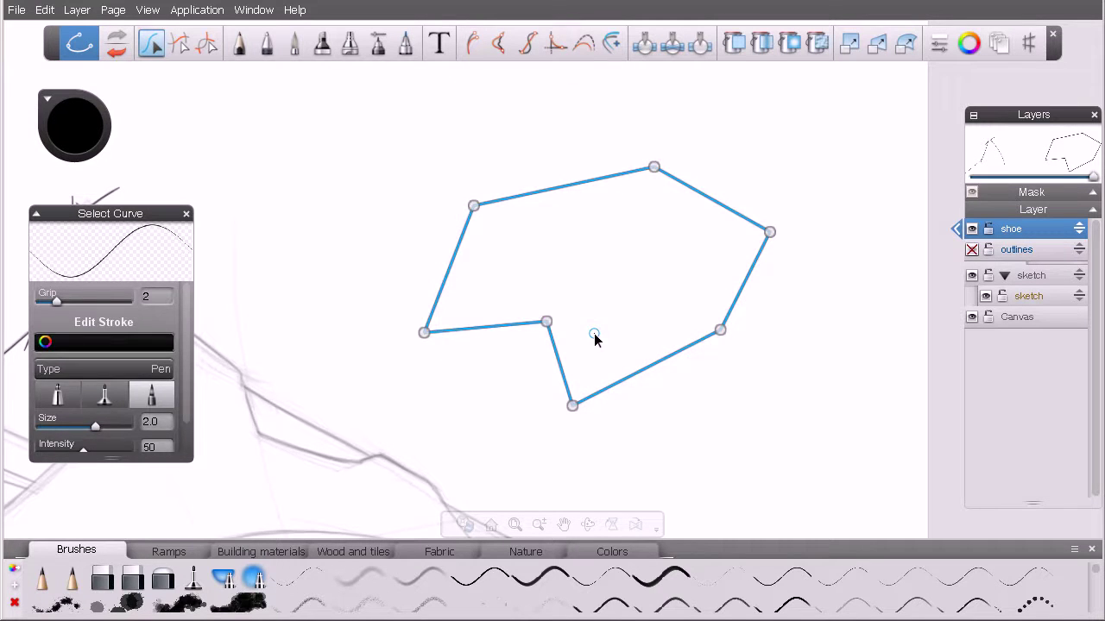
key("Delete")
- Draw a tall, slightly tilted ellipse with the Pen's ellipse mode in the blank area
left_click(269, 50)
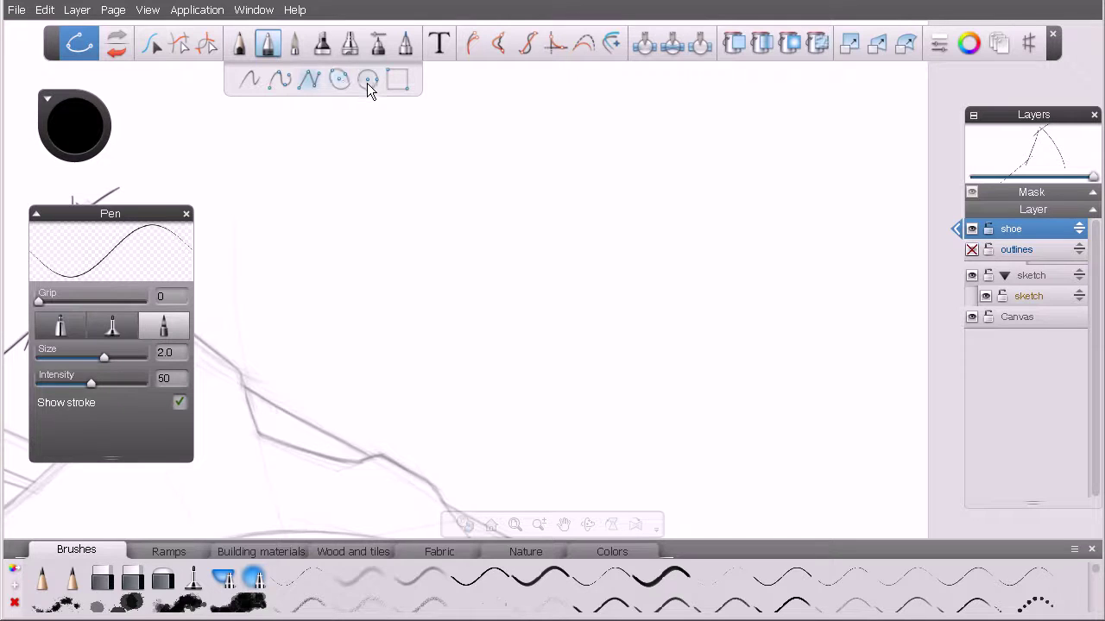
left_click(337, 81)
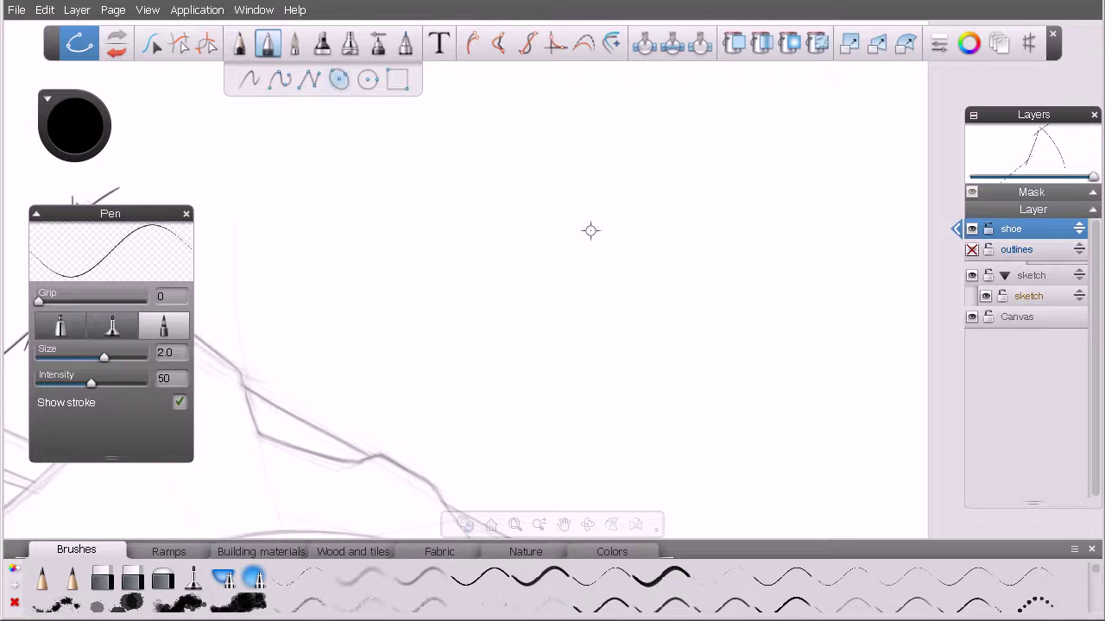
mouse_move(589, 266)
left_mouse_down()
mouse_move(601, 301)
mouse_move(587, 321)
mouse_move(518, 353)
mouse_move(474, 337)
mouse_move(488, 378)
mouse_move(571, 399)
left_mouse_up()
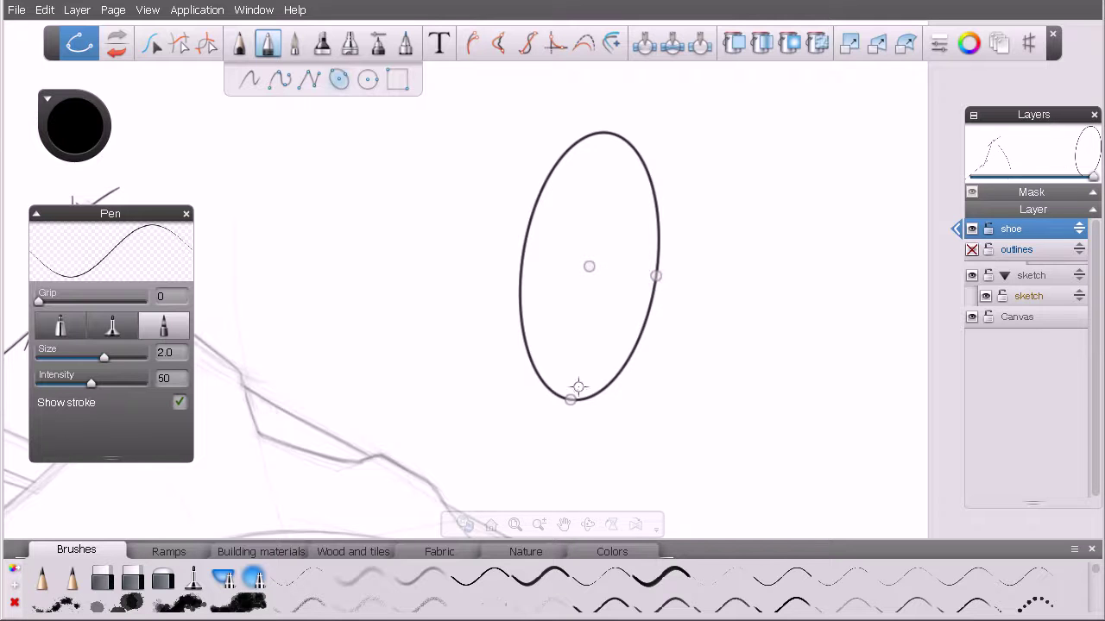
- Reshape the ellipse by its control points into a smaller one sloping down to the right, accept it and delete it
left_click_drag(588, 266, 642, 282)
left_click_drag(546, 406, 649, 326)
left_click_drag(565, 272, 529, 297)
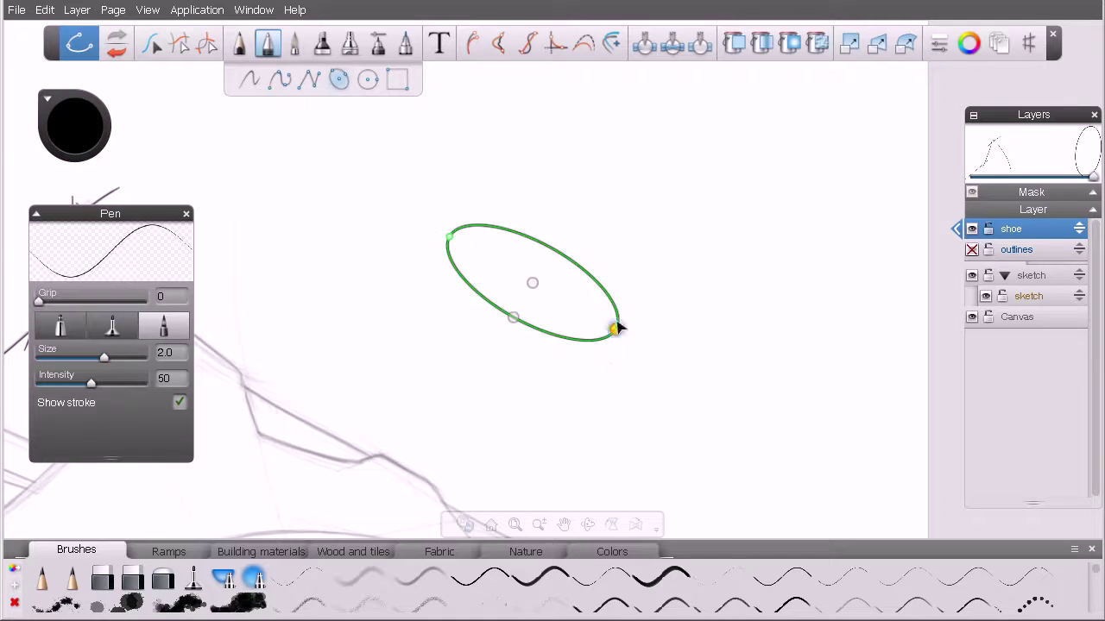
key("Return")
key("Delete")
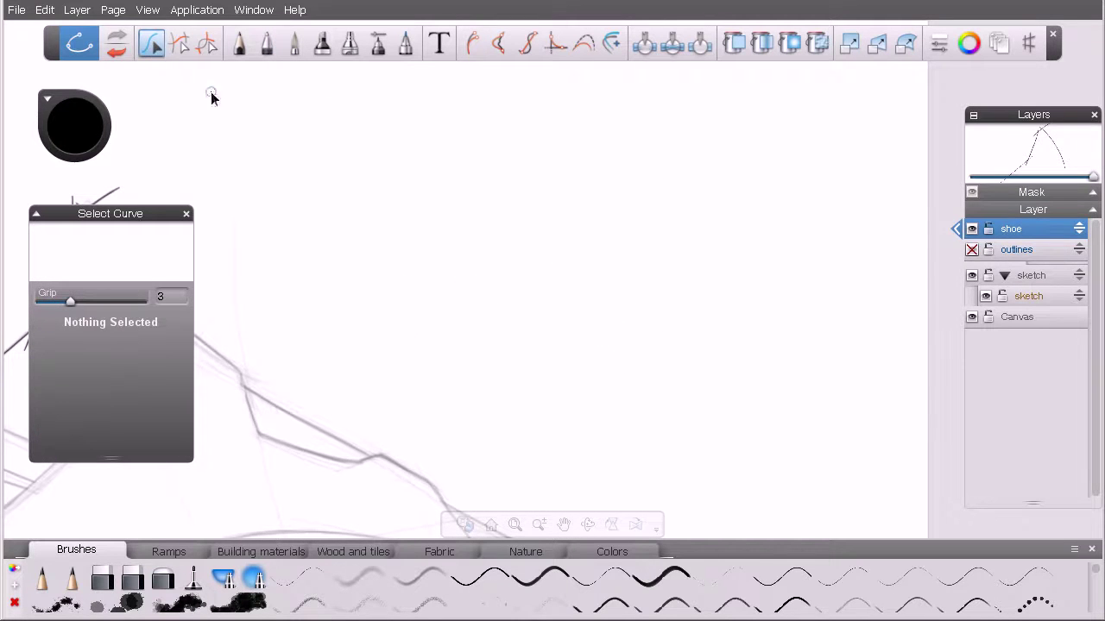
- Draw a Pen circle in the blank area and a rectangle overlapping its lower right part
left_click(268, 45)
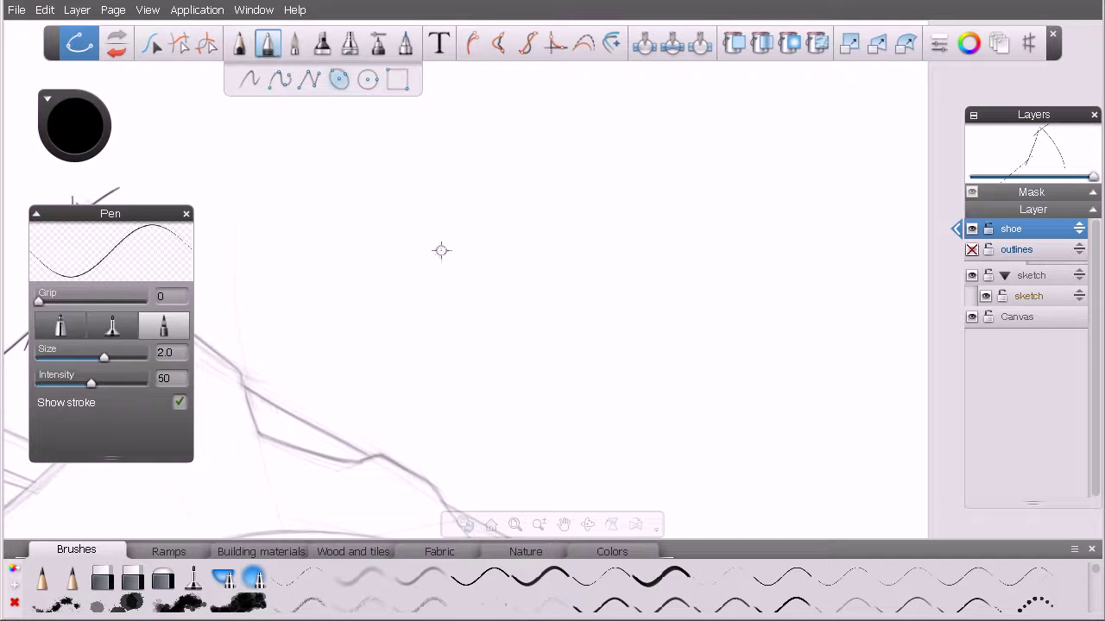
left_click_drag(541, 200, 528, 251)
left_click(390, 85)
left_click_drag(777, 229, 542, 400)
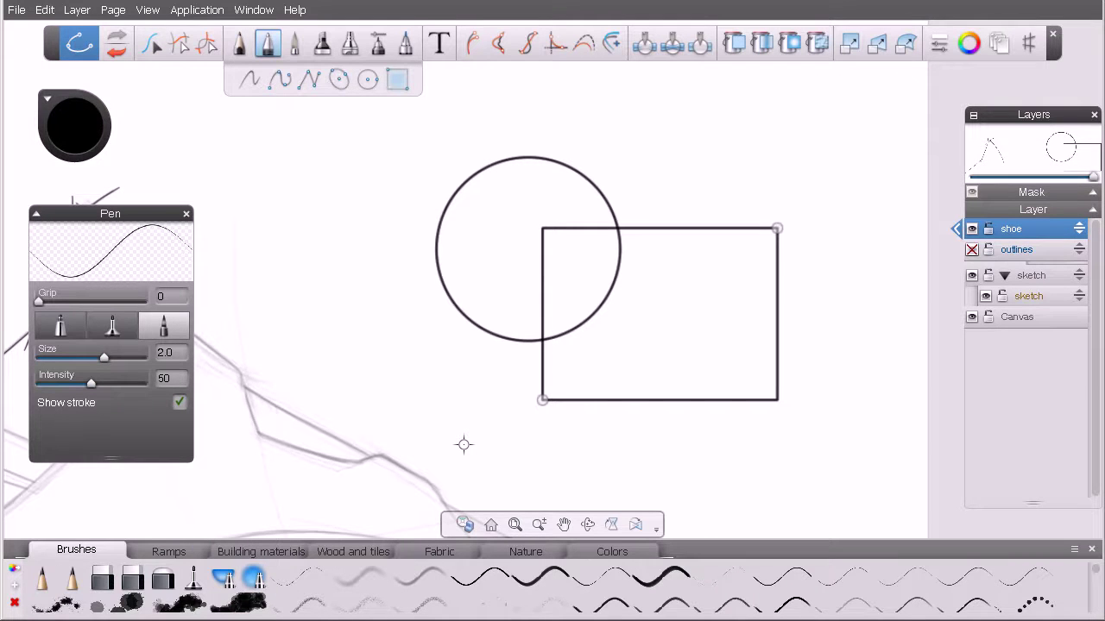
- Select the practice circle and rectangle together and delete them
left_click(152, 45)
mouse_move(409, 109)
left_mouse_down()
mouse_move(550, 283)
mouse_move(816, 422)
left_mouse_up()
key("Delete")
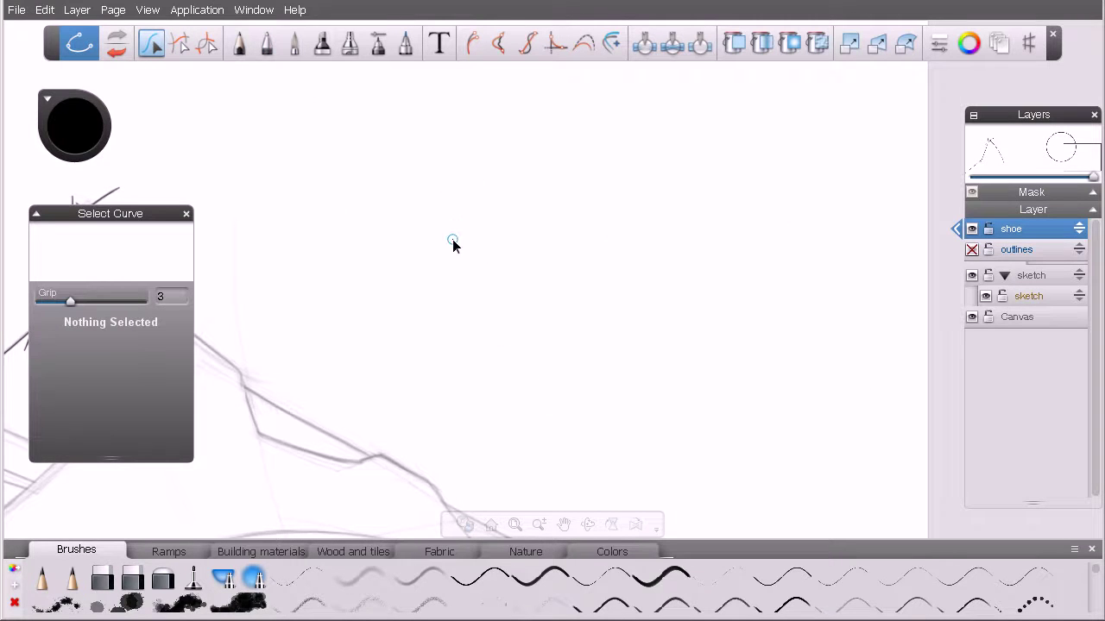
- Draw a long, roughly horizontal freehand Pen stroke across the blank area
left_click(267, 44)
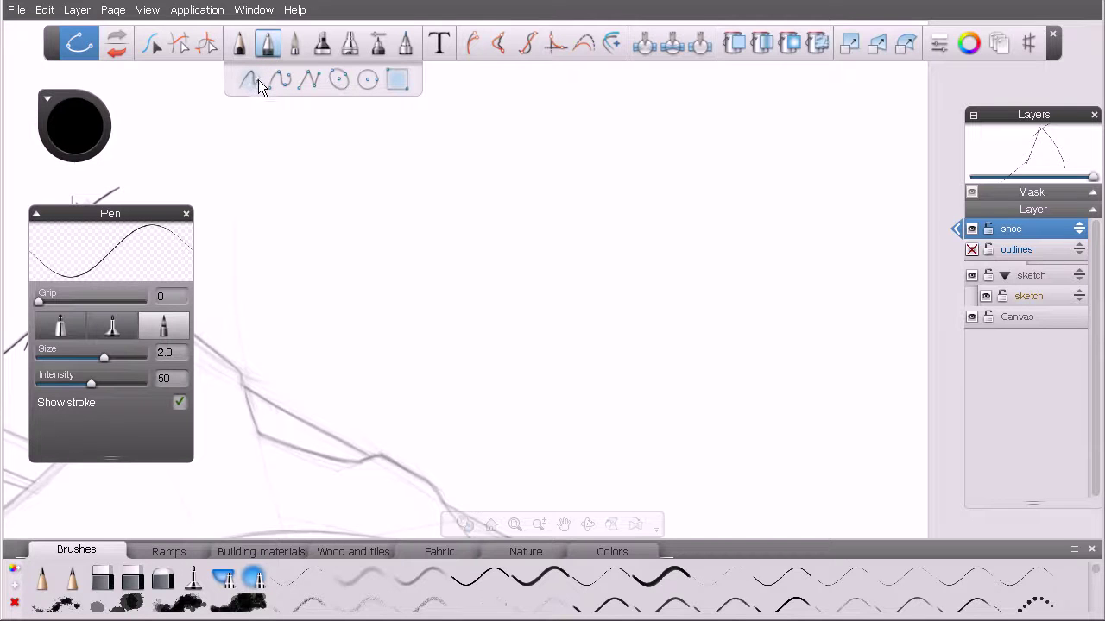
left_click(259, 81)
left_click_drag(378, 276, 770, 275)
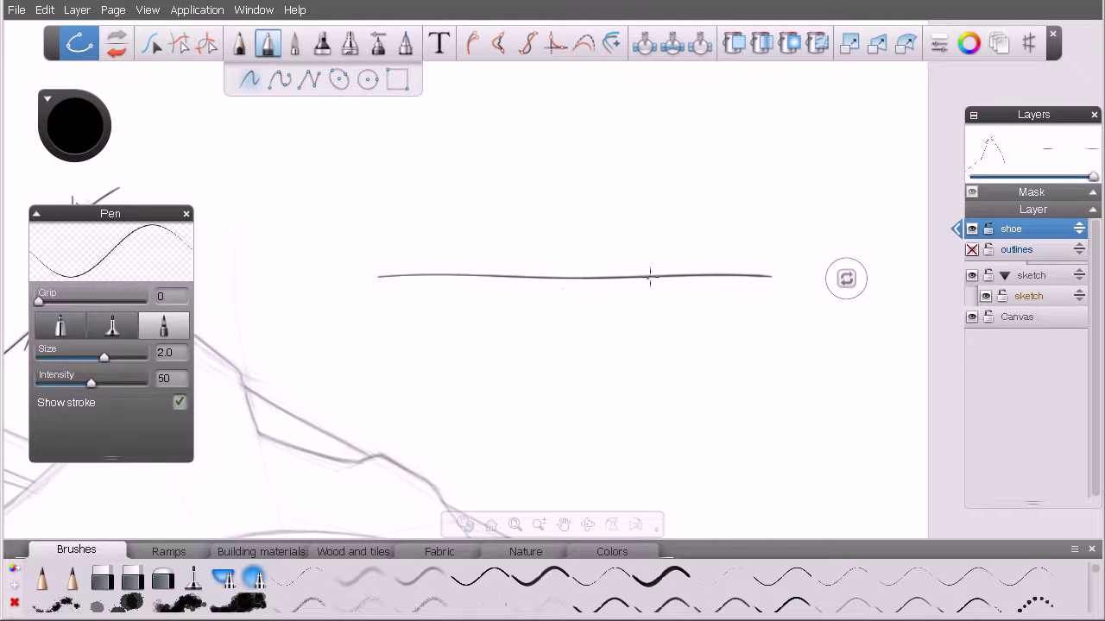
- Cycle the horizontal stroke through its straight line and arc alternatives and back to the freehand original
left_click(845, 283)
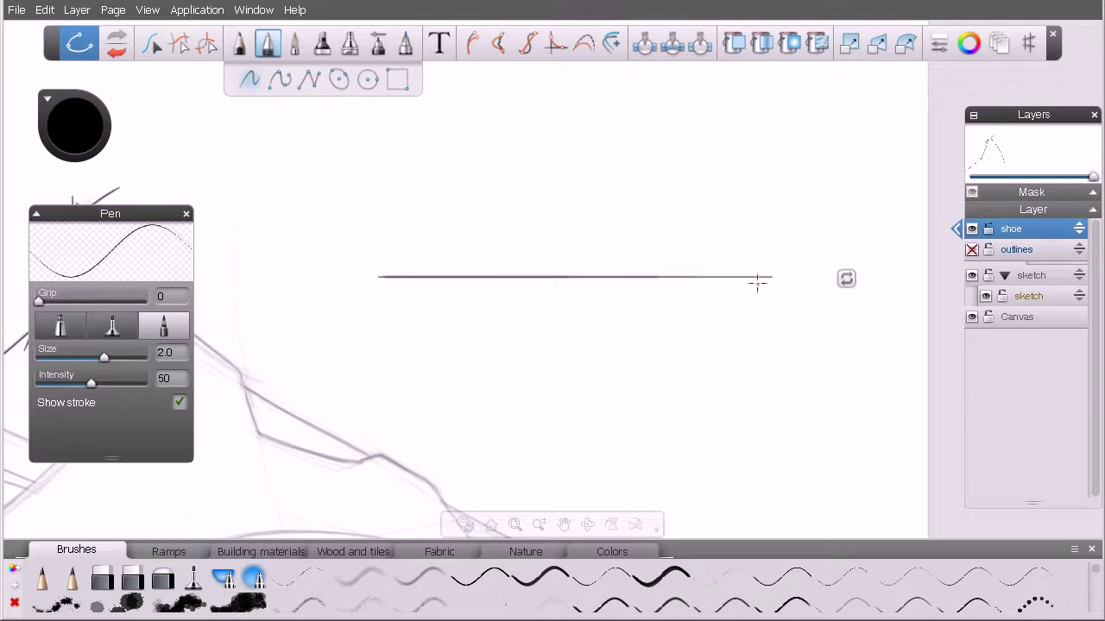
left_click(847, 280)
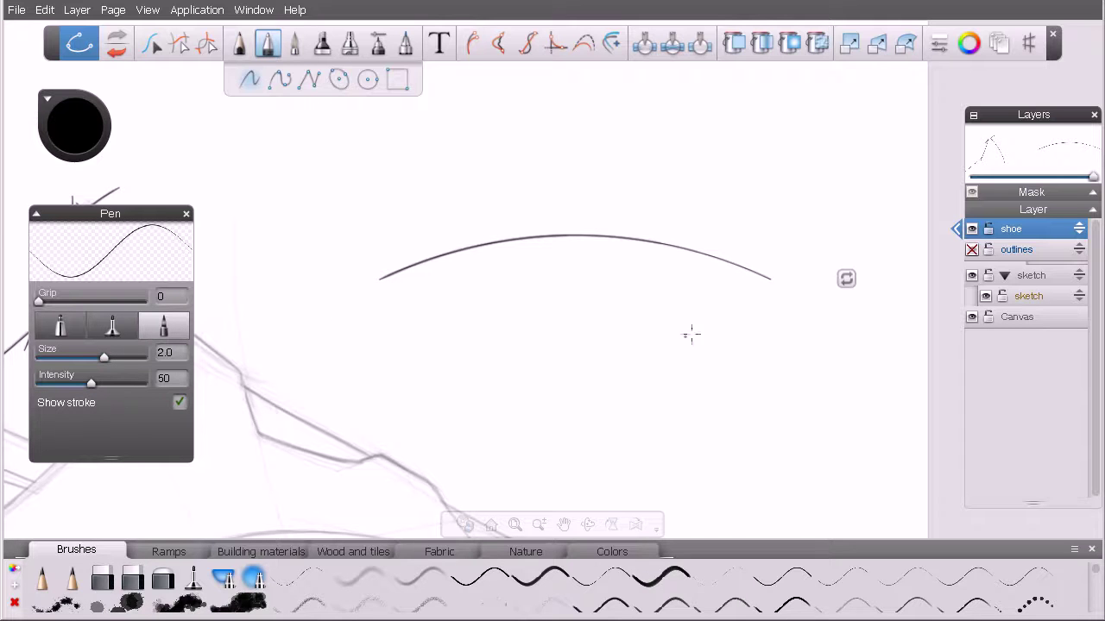
left_click(846, 279)
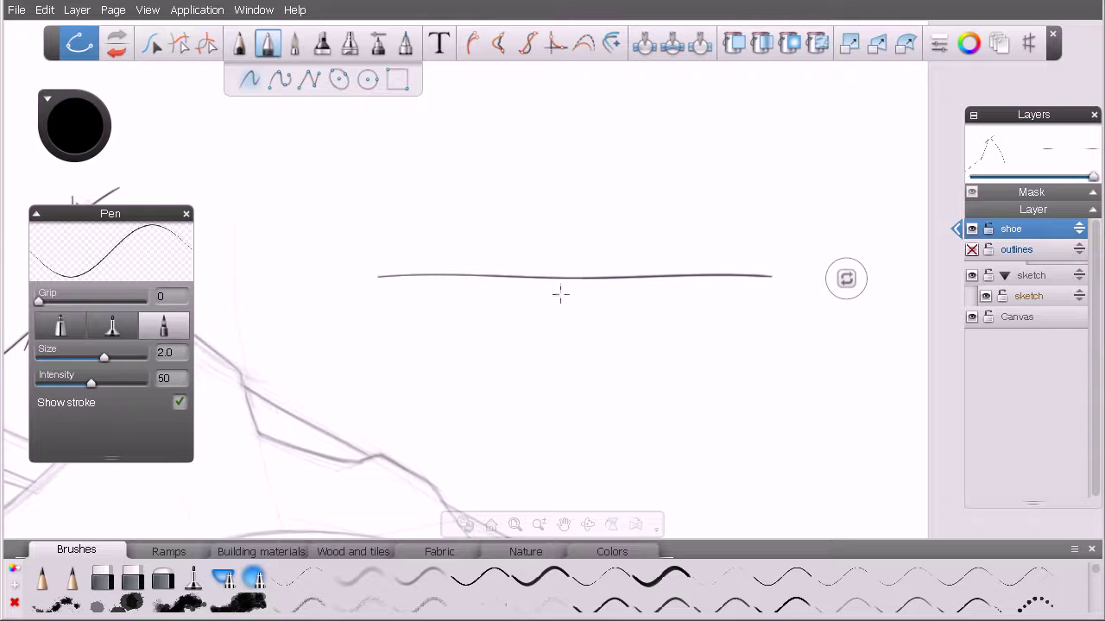
left_click(846, 279)
left_click(847, 283)
left_click(847, 281)
- Select the horizontal practice stroke and delete it
key("ctrl+shift+c")
left_click_drag(802, 229, 350, 333)
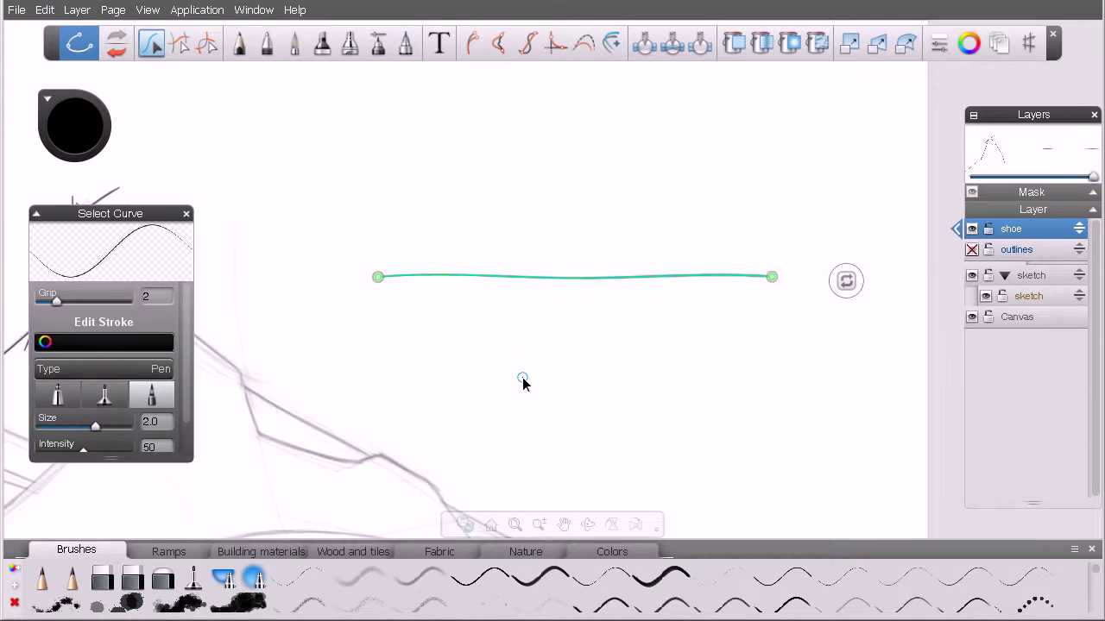
key("Delete")
- Draw a round freehand loop with the Pen and cycle it through its circle and ellipse alternatives back to the original
left_click(266, 44)
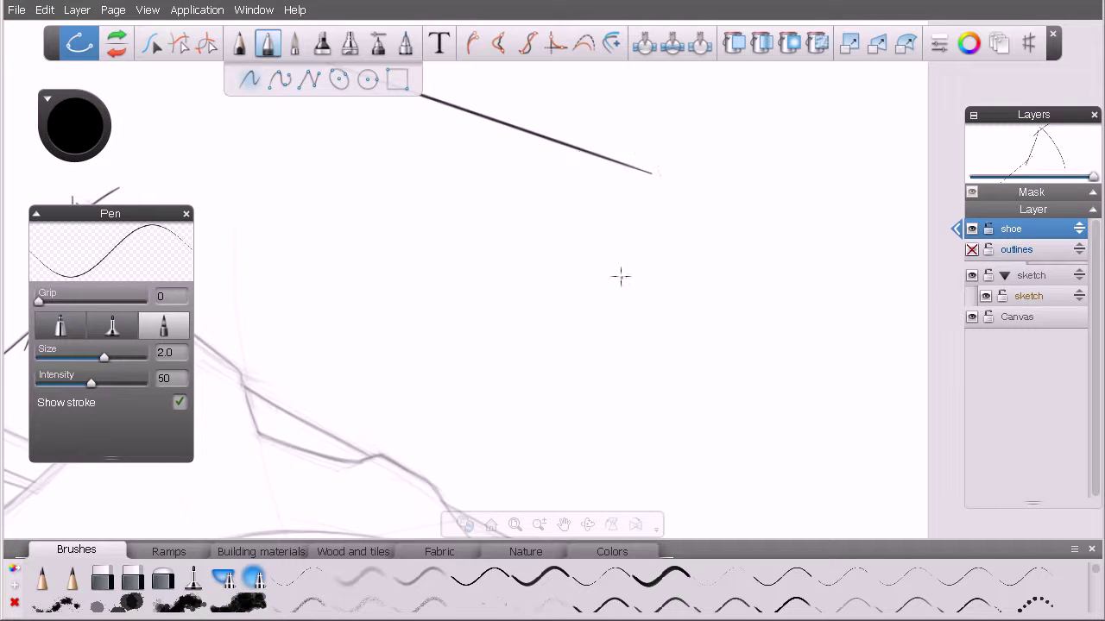
mouse_move(602, 189)
left_mouse_down()
mouse_move(502, 346)
mouse_move(605, 334)
mouse_move(624, 245)
mouse_move(600, 182)
left_mouse_up()
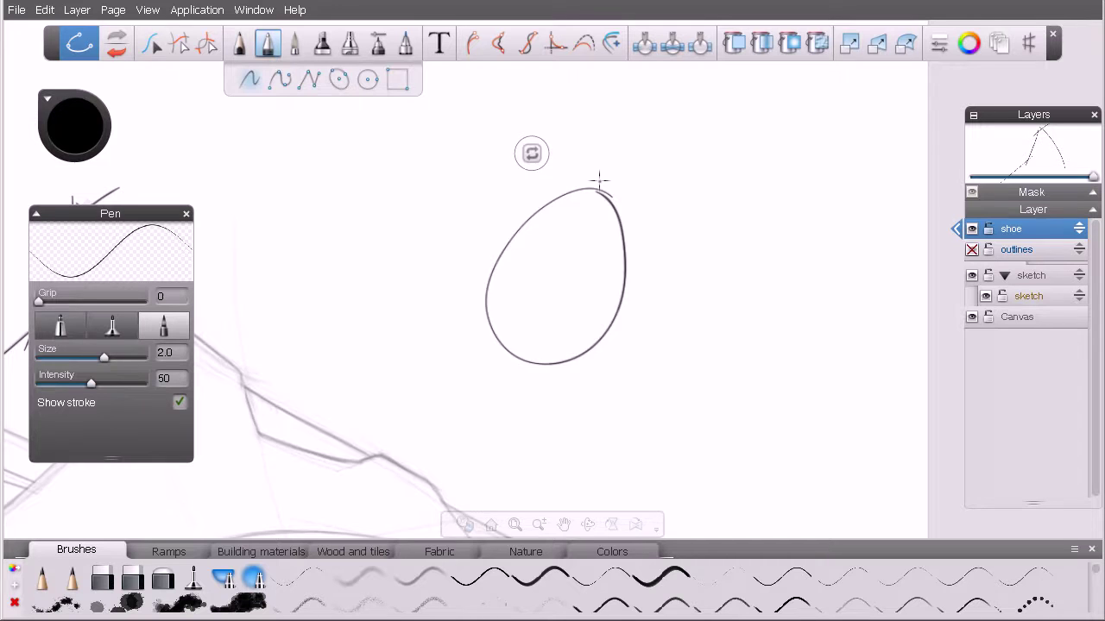
key("ctrl+z")
mouse_move(669, 197)
left_mouse_down()
mouse_move(592, 193)
mouse_move(678, 313)
mouse_move(634, 217)
left_mouse_up()
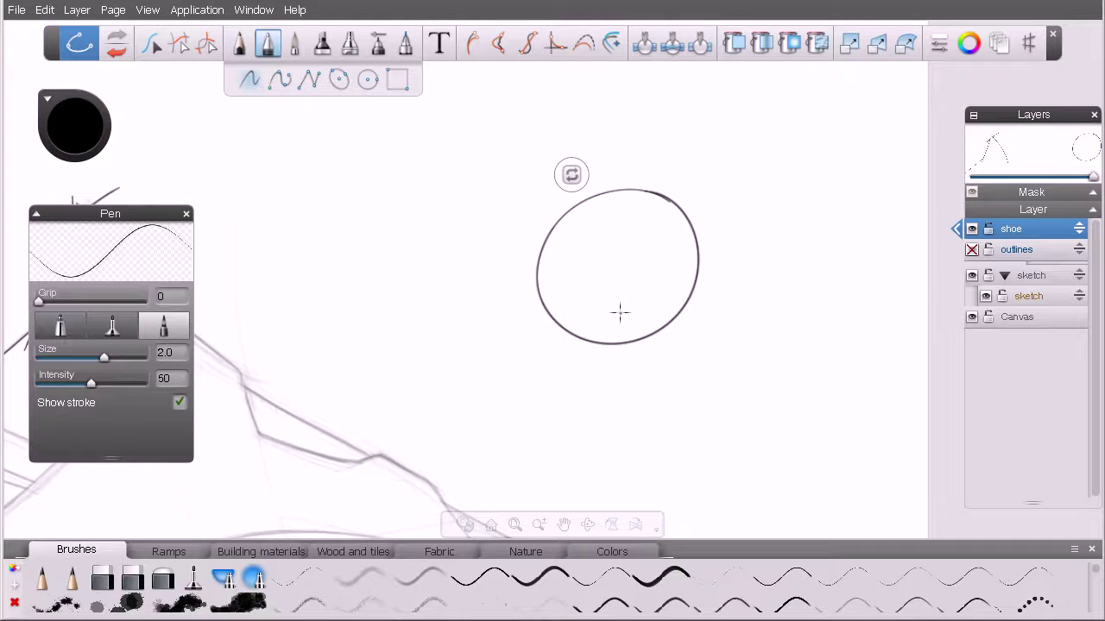
left_click(576, 177)
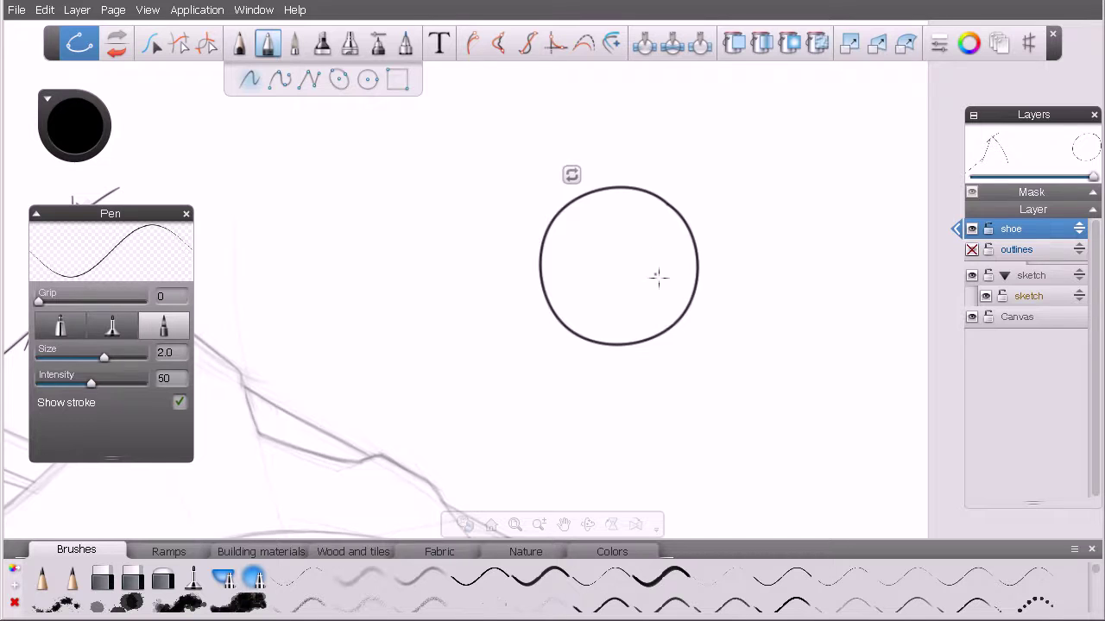
left_click(572, 175)
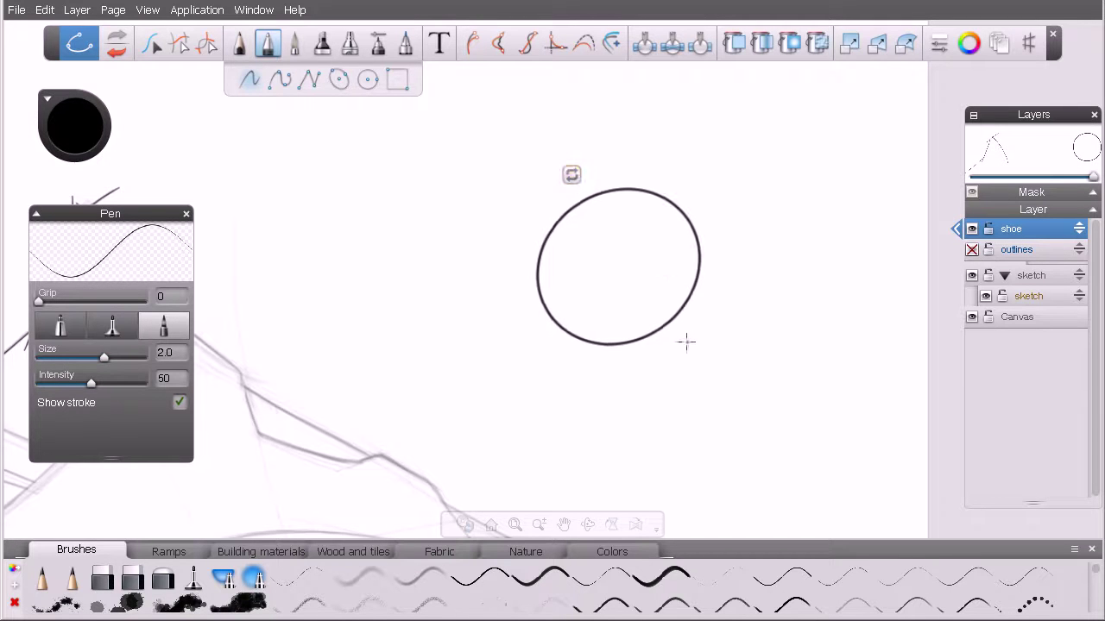
left_click(572, 174)
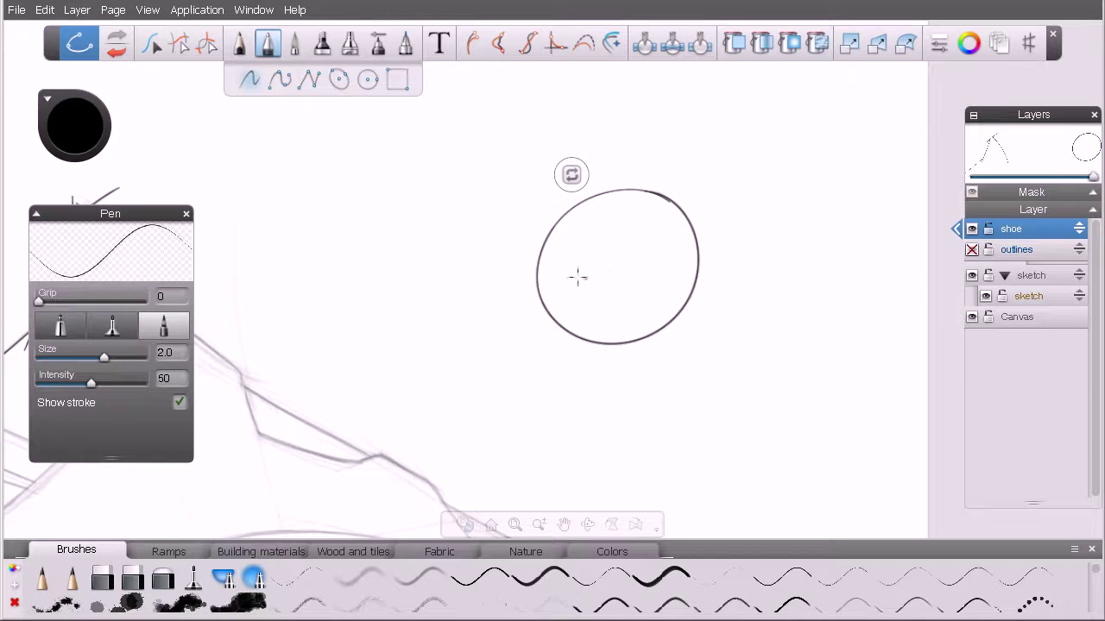
- Draw a narrow freehand loop beside the round one and cycle it through ellipse and circle back to the original
mouse_move(808, 257)
left_mouse_down()
mouse_move(838, 365)
mouse_move(831, 339)
left_mouse_up()
left_click(745, 234)
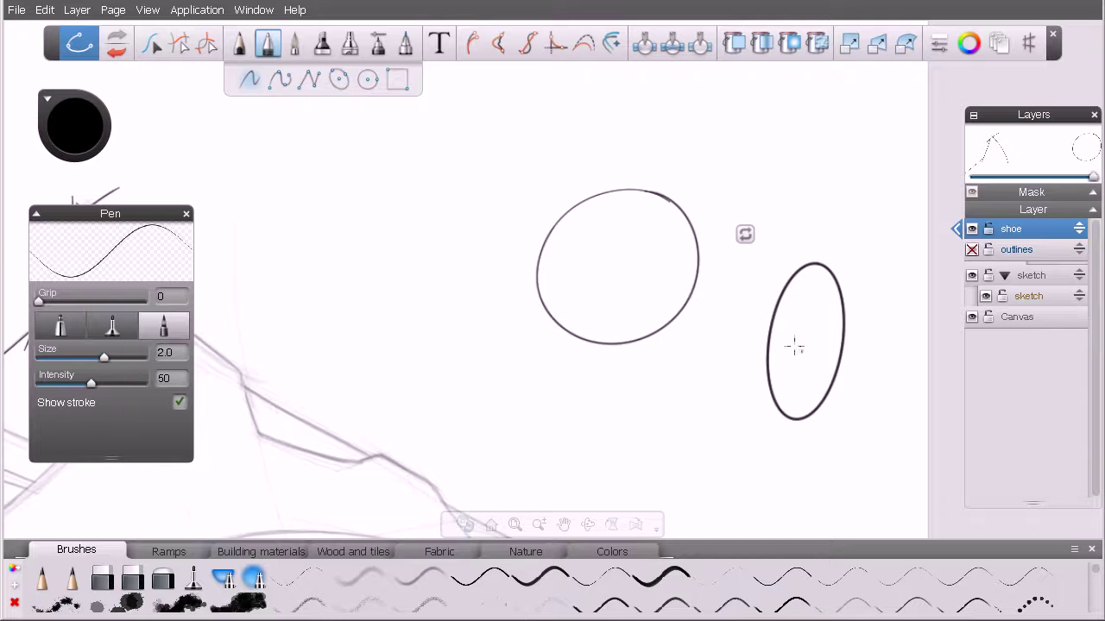
left_click(745, 234)
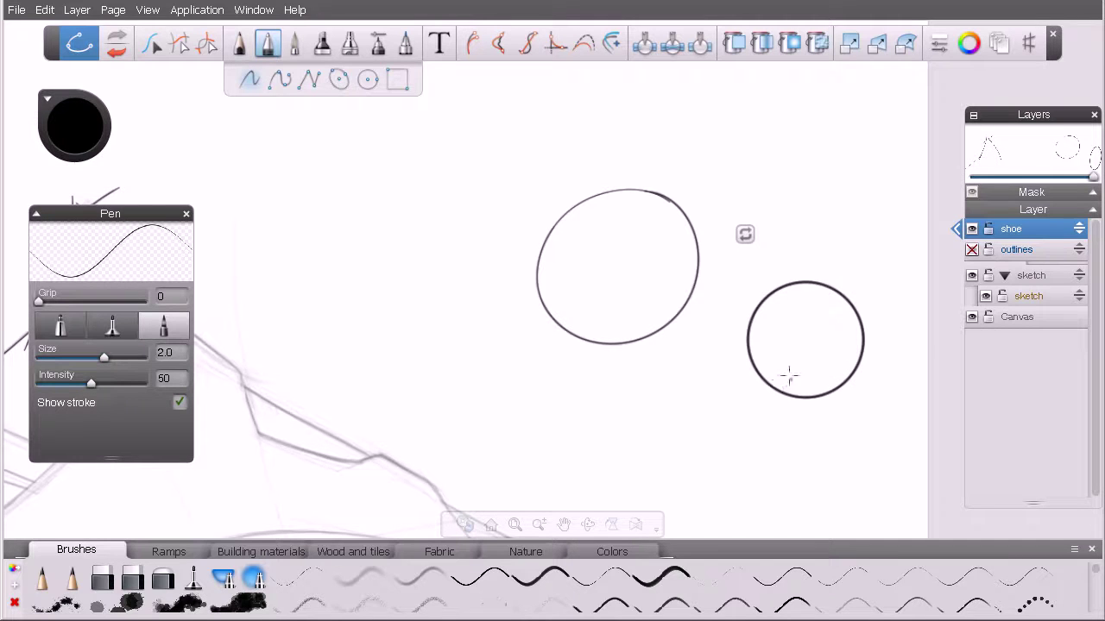
left_click(745, 234)
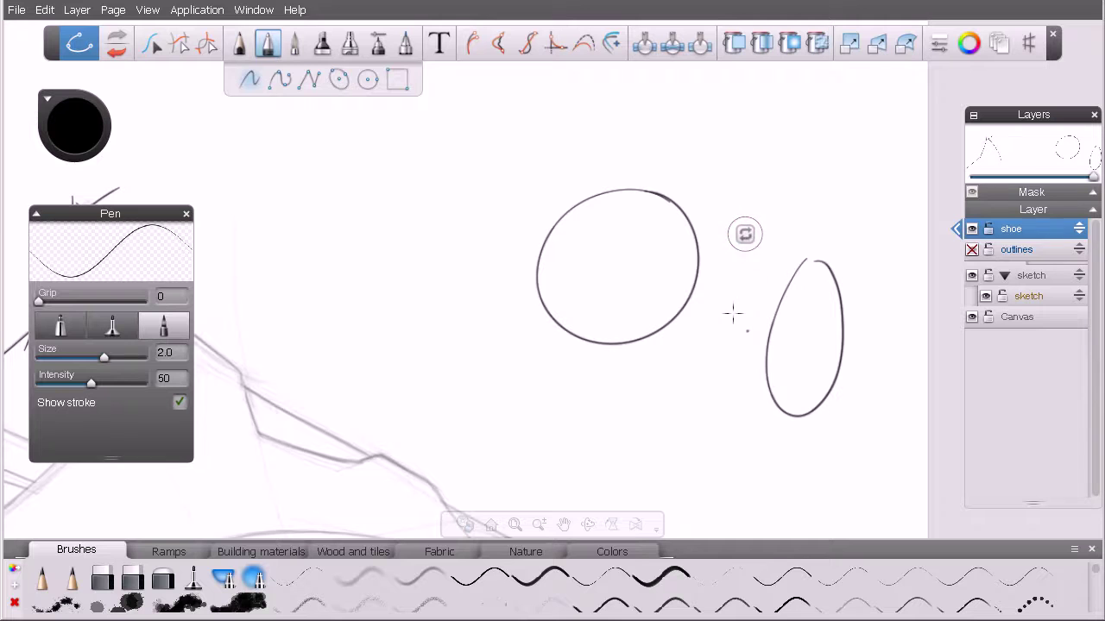
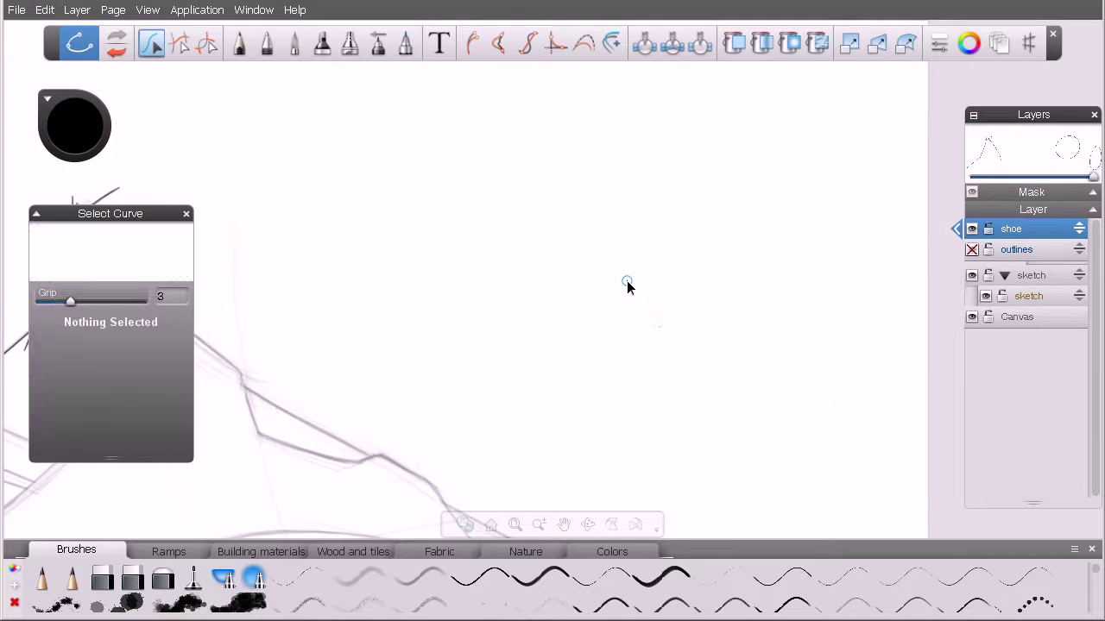
- Draw a short rising freehand Pen stroke with Show stroke off and a wavy stroke below it with Show stroke on
left_click(267, 44)
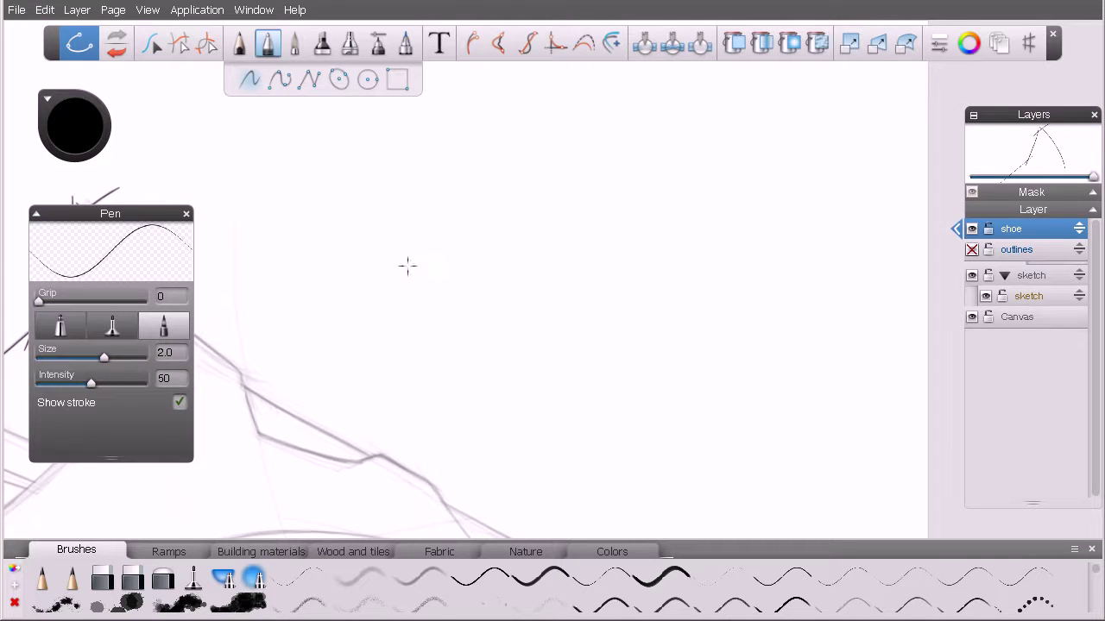
key("space")
mouse_move(469, 328)
left_mouse_down()
mouse_move(617, 256)
mouse_move(710, 269)
left_mouse_up()
key("space")
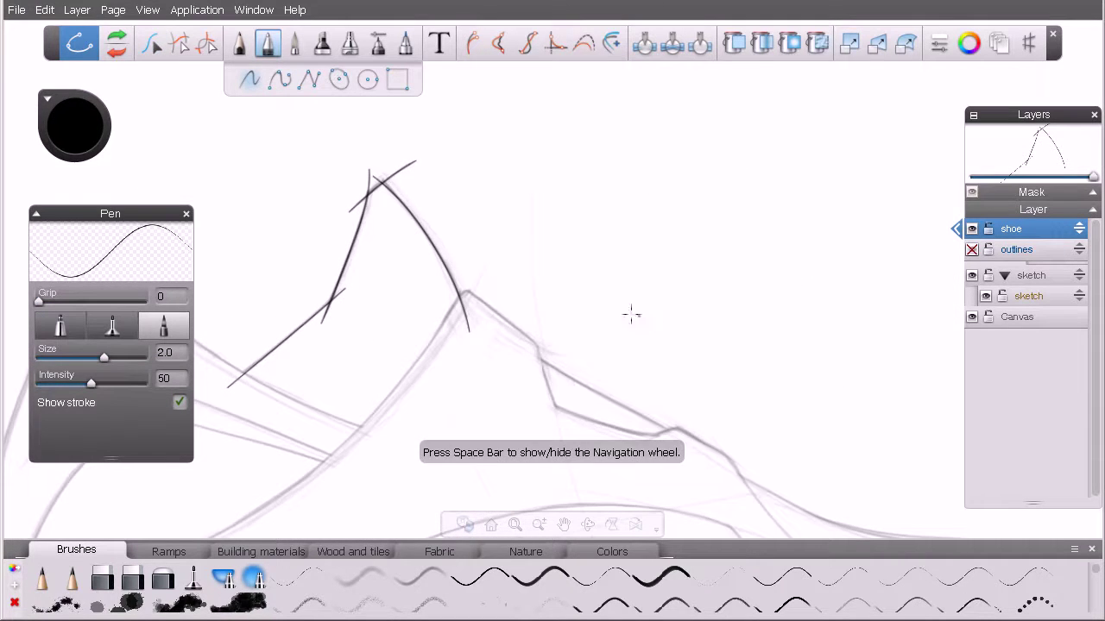
left_click_drag(543, 379, 565, 371)
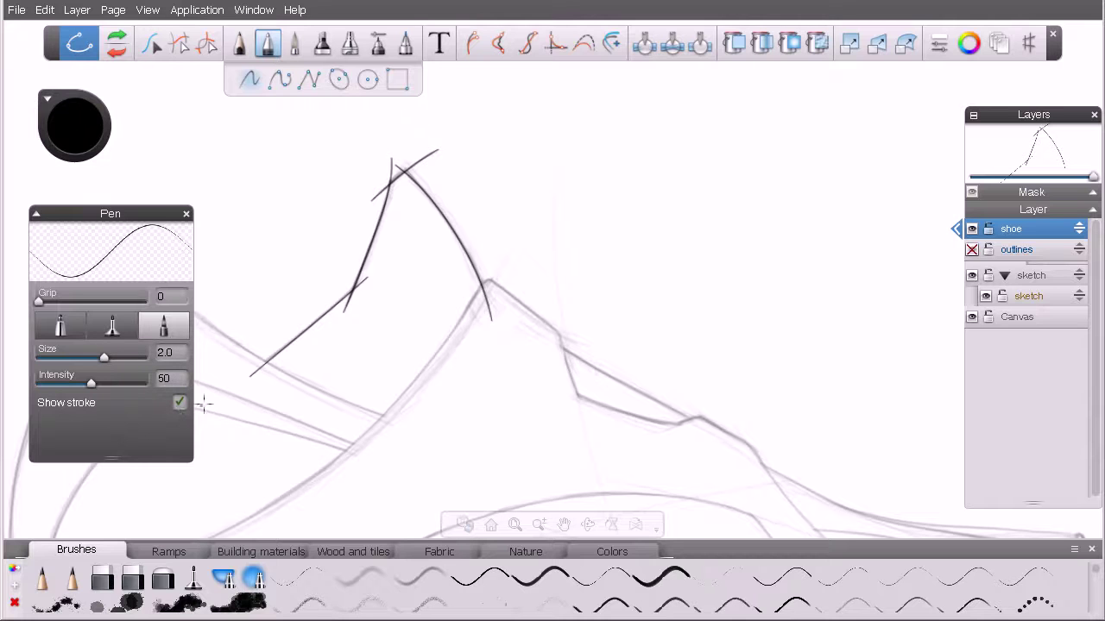
left_click_drag(577, 204, 706, 157)
left_click(178, 402)
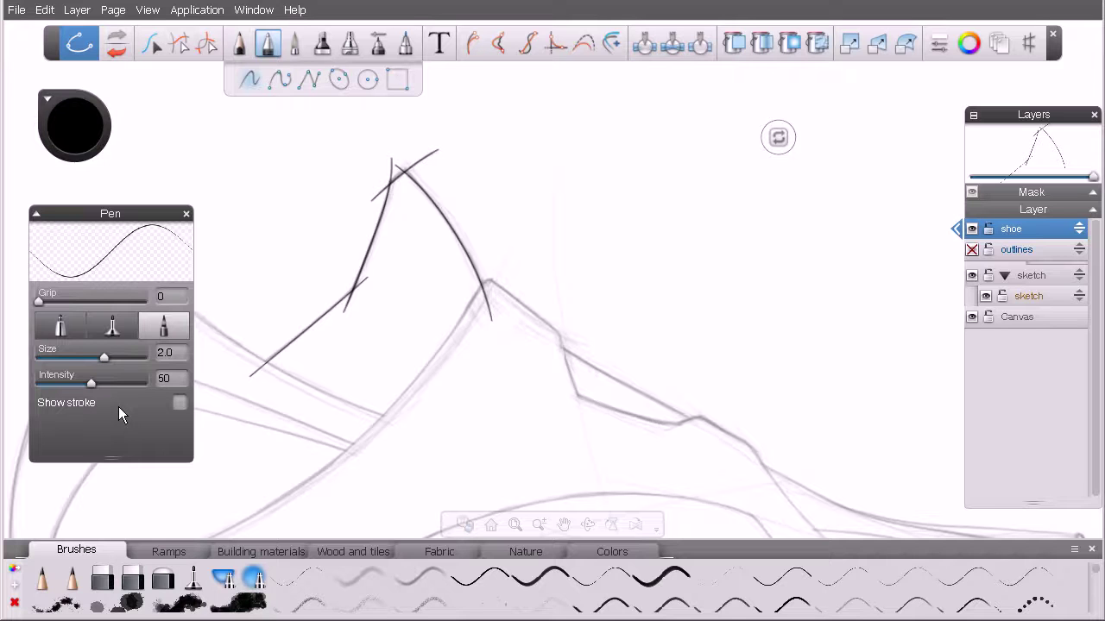
left_click(179, 403)
mouse_move(569, 285)
left_mouse_down()
mouse_move(587, 261)
mouse_move(679, 252)
mouse_move(711, 258)
mouse_move(738, 288)
mouse_move(859, 287)
left_mouse_up()
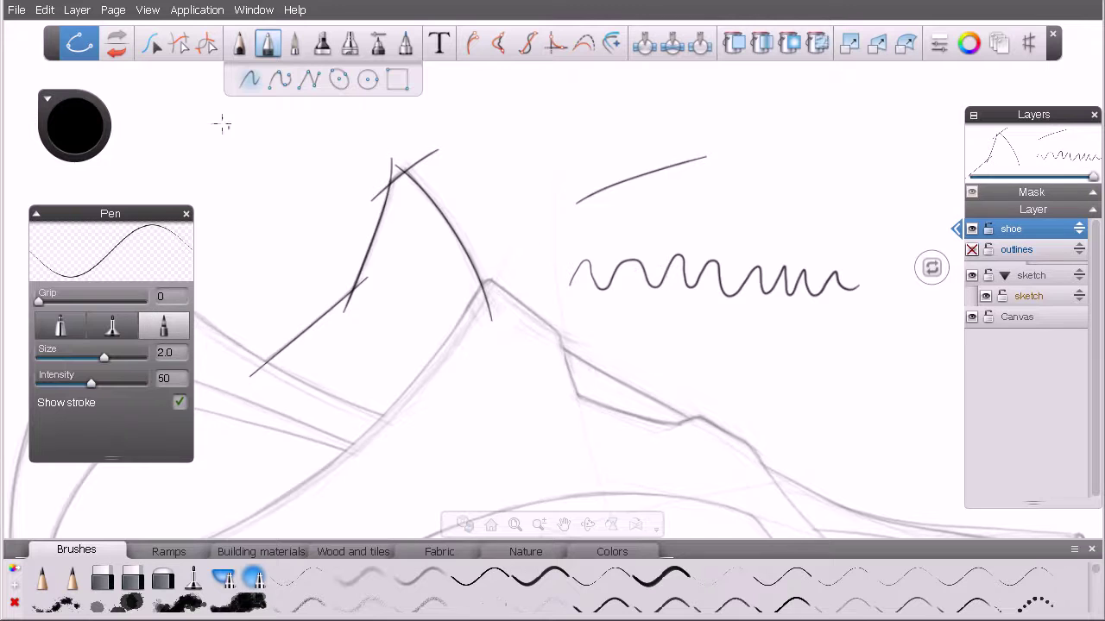
- Examine the end points of the wavy stroke and of the short rising stroke above it with Select Curve
left_click(151, 44)
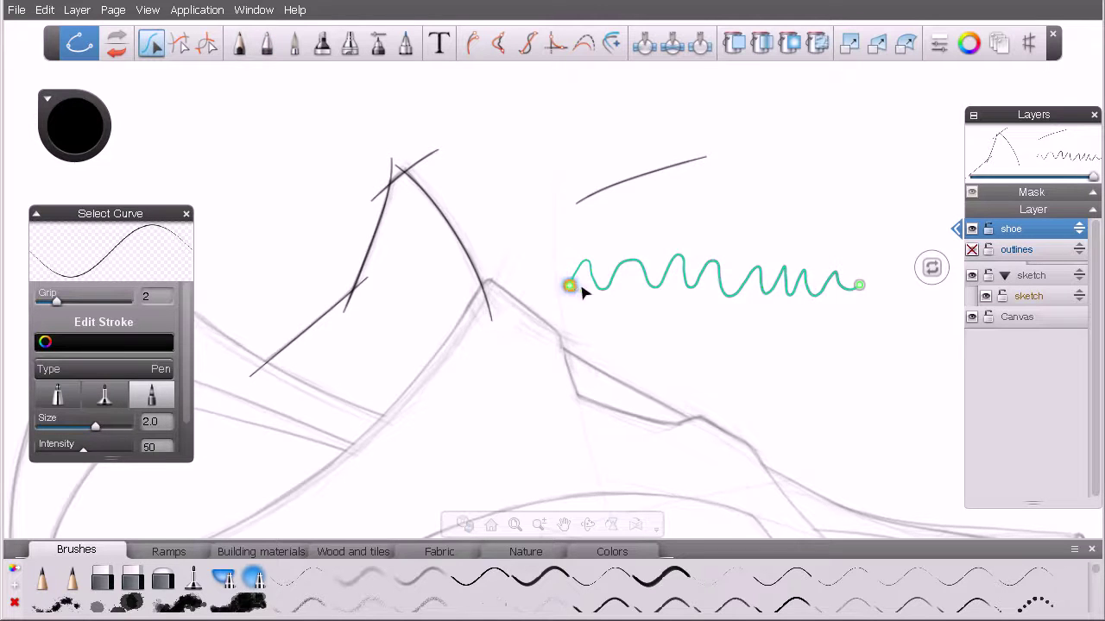
key("space")
left_click_drag(724, 363, 608, 379)
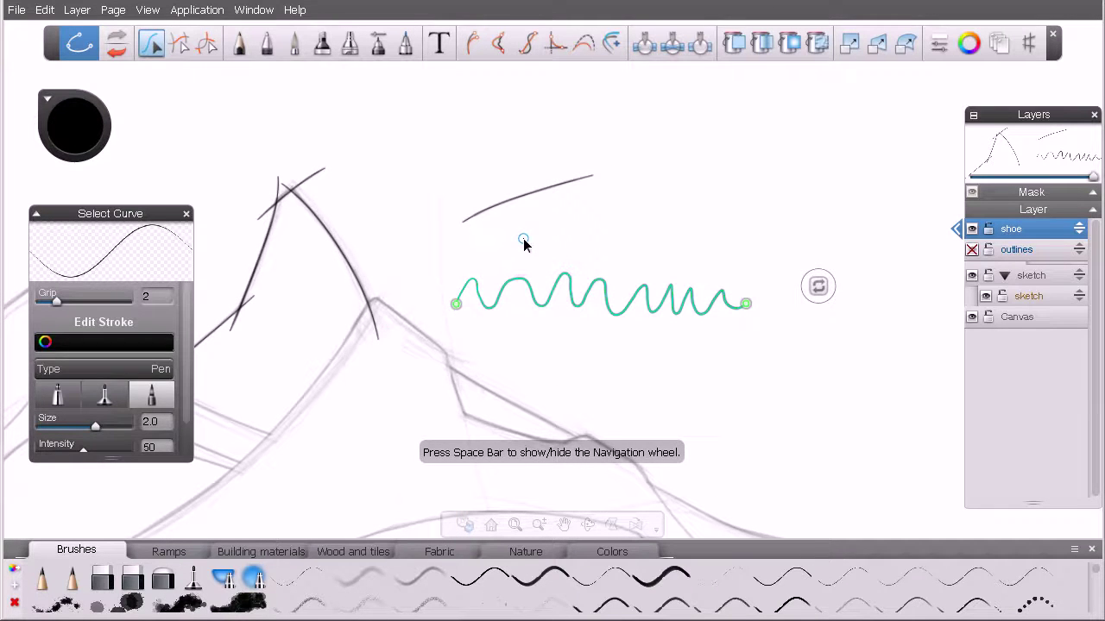
left_click(525, 244)
left_click(467, 223)
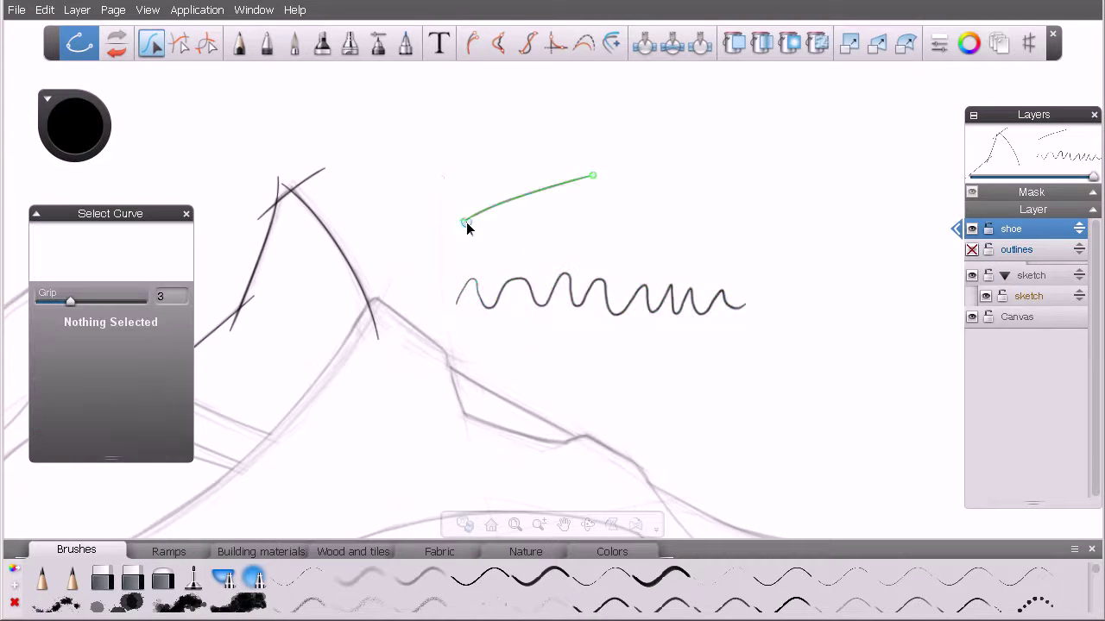
- Set the Pen's Grip to 5 and draw a long winding freehand stroke curling around the wavy one
left_click(268, 44)
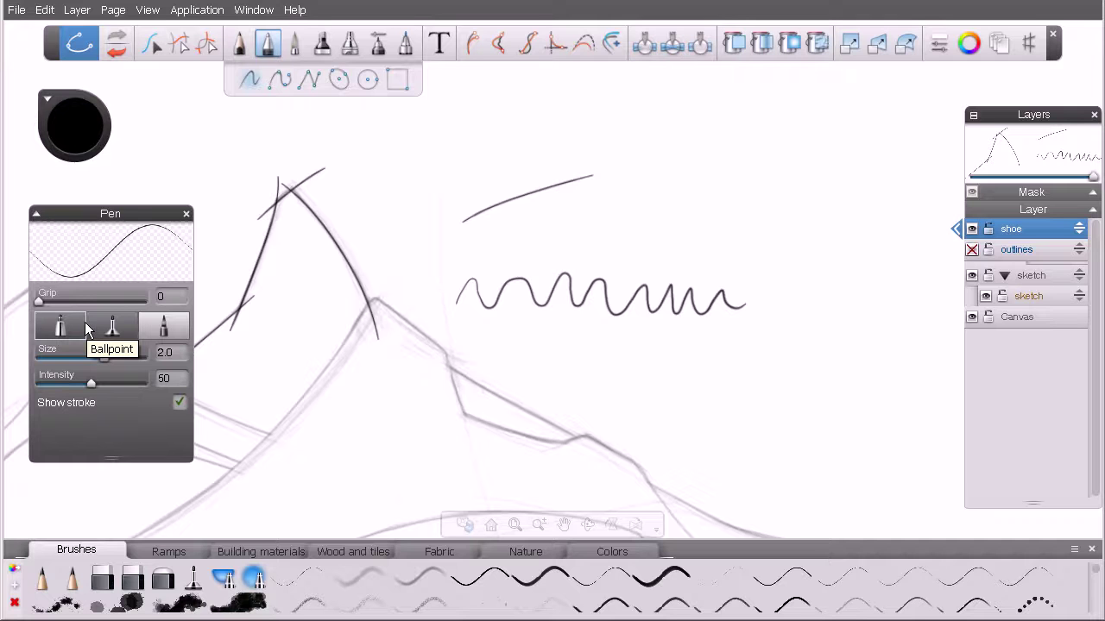
left_click_drag(39, 301, 84, 302)
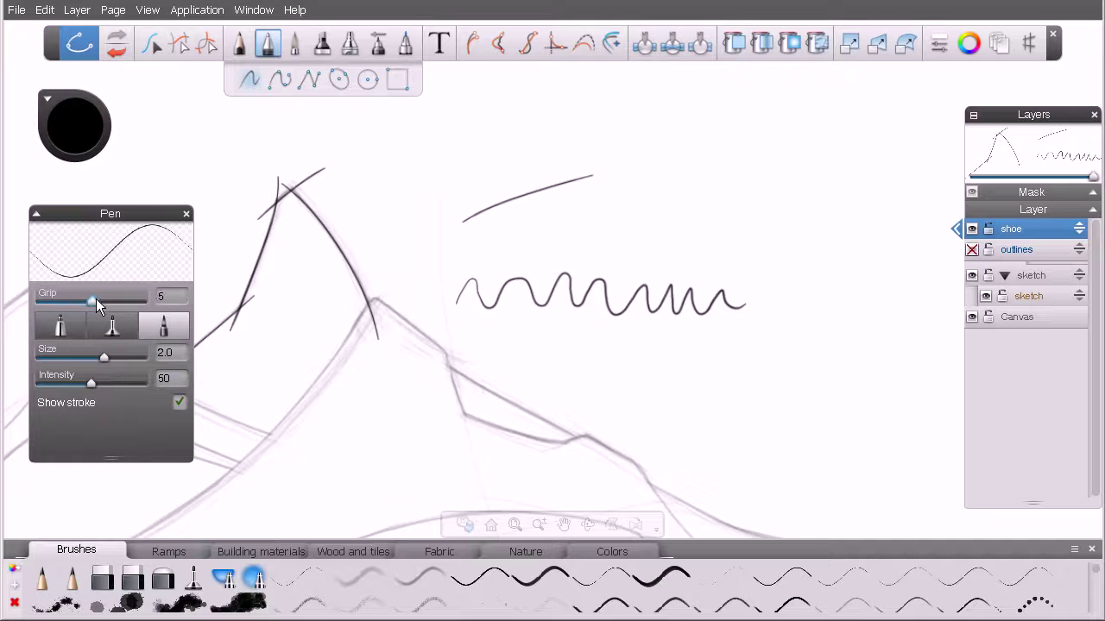
mouse_move(563, 238)
left_mouse_down()
mouse_move(651, 192)
mouse_move(828, 230)
mouse_move(904, 344)
mouse_move(710, 398)
left_mouse_up()
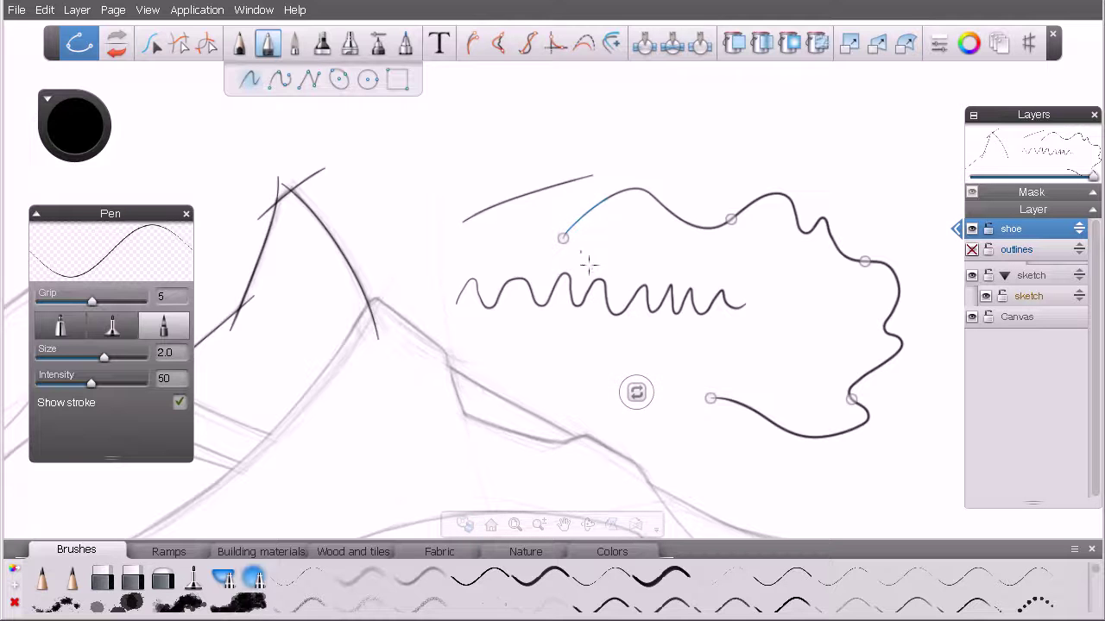
- Select the rising, wavy and winding practice strokes together and delete them
key("Escape")
mouse_move(925, 126)
left_mouse_down()
mouse_move(612, 380)
mouse_move(469, 419)
mouse_move(470, 462)
left_mouse_up()
key("Delete")
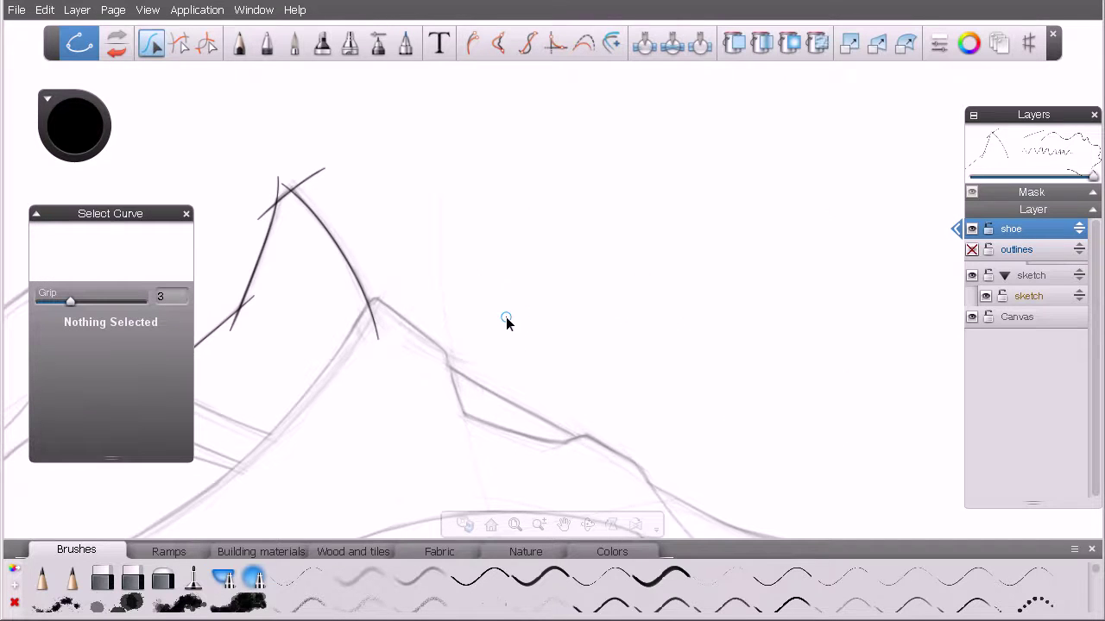
key("space")
mouse_move(506, 269)
left_mouse_down()
mouse_move(431, 293)
mouse_move(592, 308)
mouse_move(590, 274)
mouse_move(553, 271)
left_mouse_up()
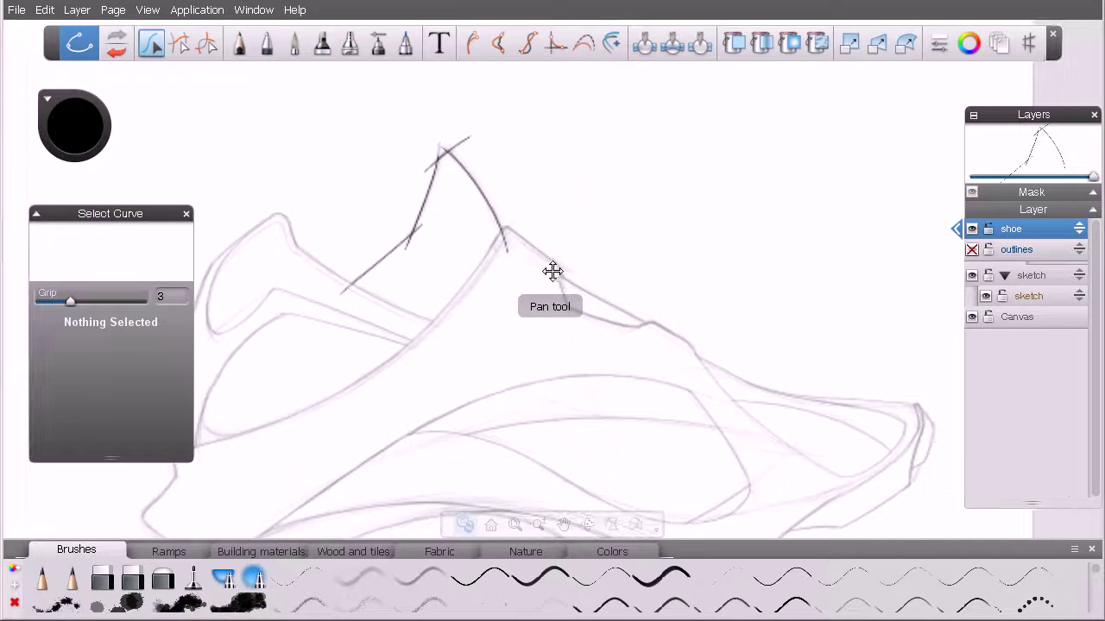